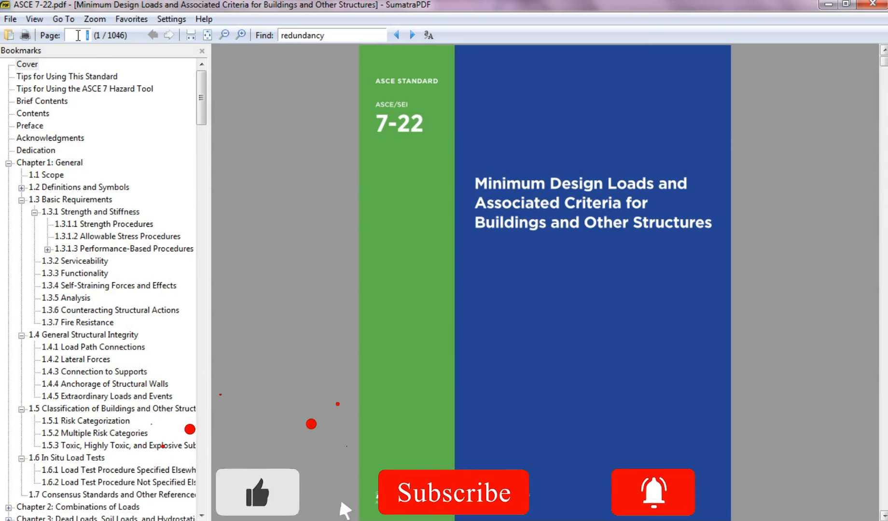
Go to page 121 of the ASCE 7-22 standard and enlarge section 12.3.4.2 on the redundancy factor
text(121)
key(Return)
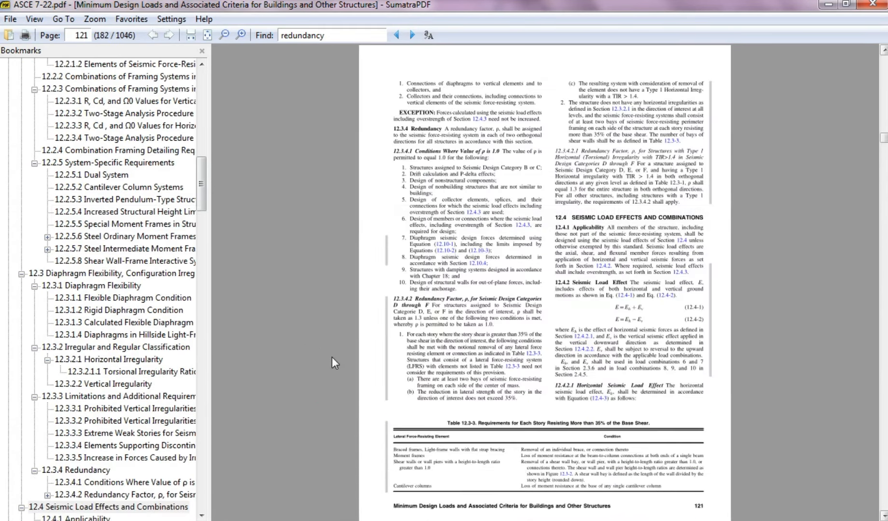
ctrl+scroll(442, 324, up, 3)
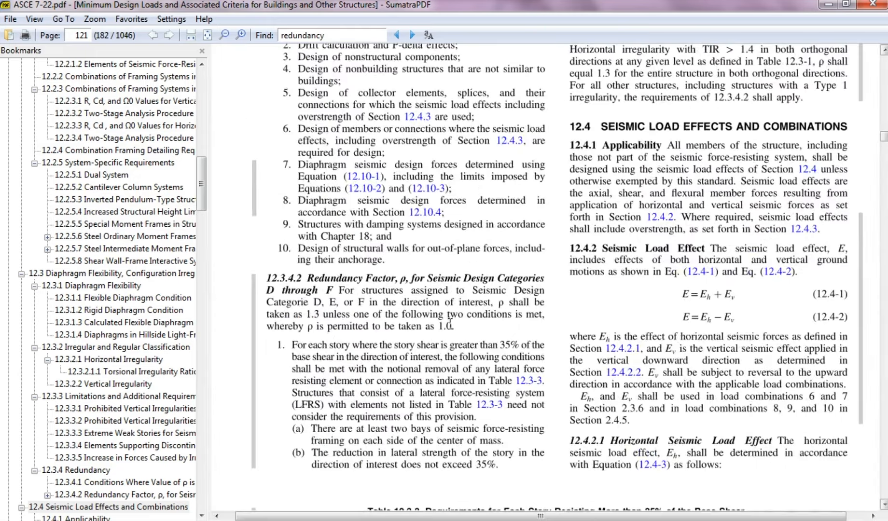
scroll(449, 325, down, 2)
ctrl+scroll(495, 281, up, 2)
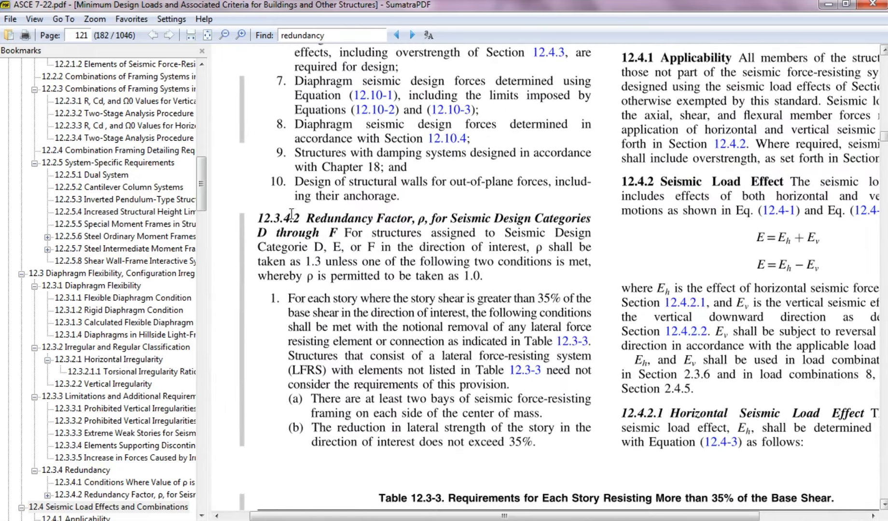
Read the redundancy factor rule for Seismic Design Categories D through F, including its exception and the story shear criterion in condition 1
drag(302, 214, 422, 220)
drag(533, 248, 545, 248)
drag(306, 262, 324, 261)
double_click(344, 263)
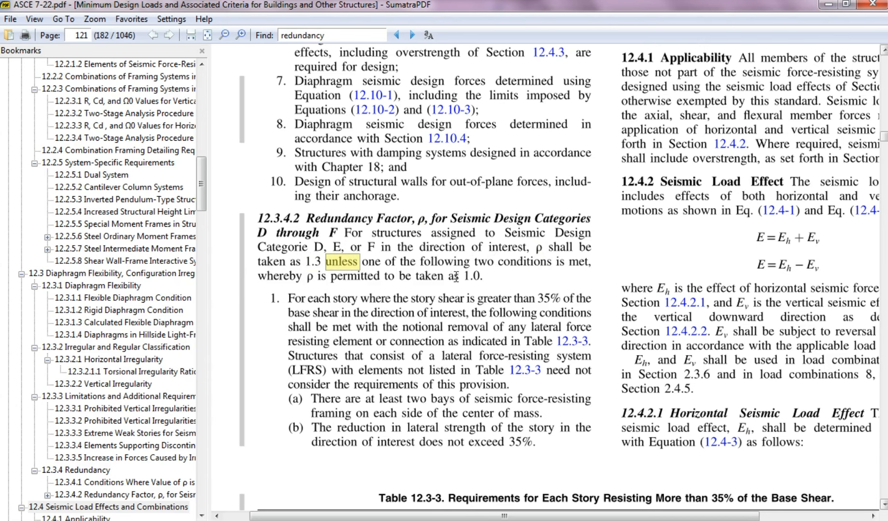
drag(462, 276, 483, 277)
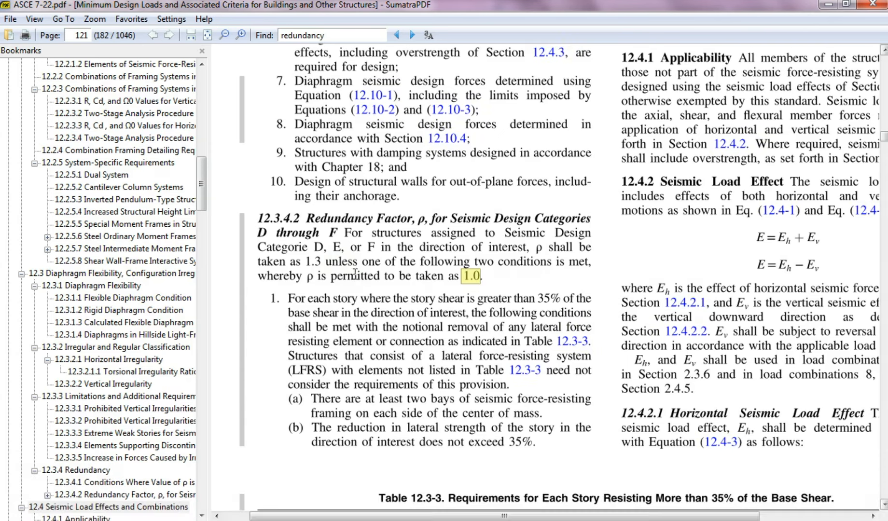
double_click(309, 276)
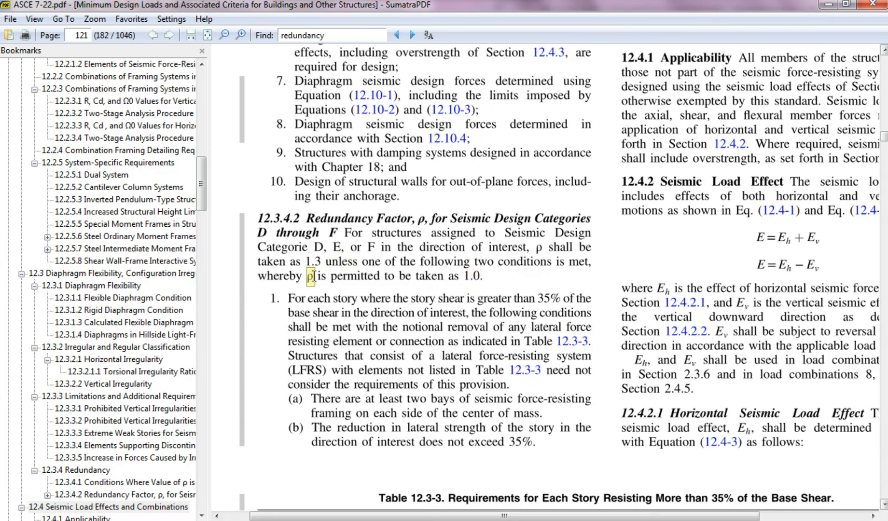
click(294, 303)
drag(289, 297, 564, 295)
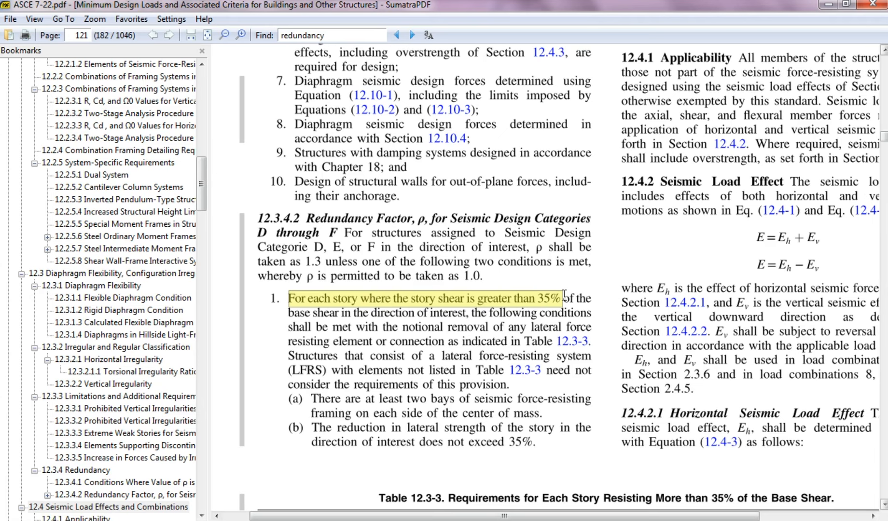
click(562, 295)
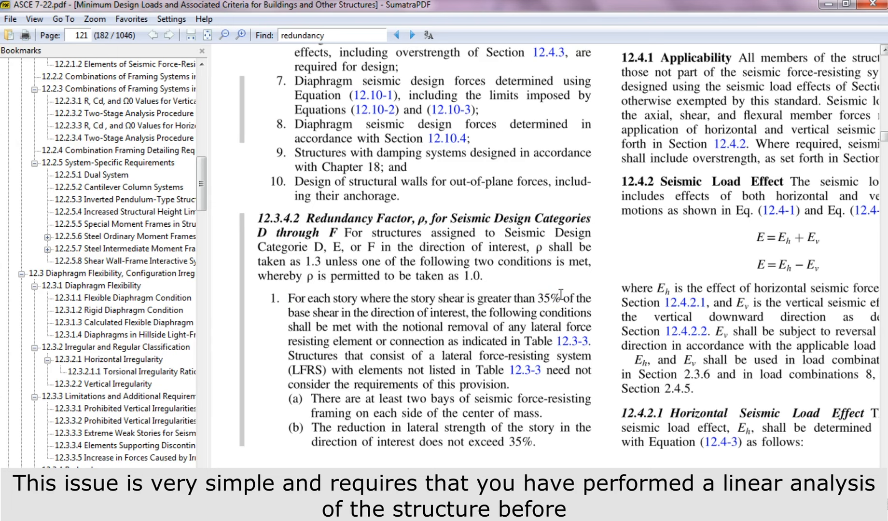
Switch to the ETABS model and display the Story Forces table from the structure output results
key(alt+Tab)
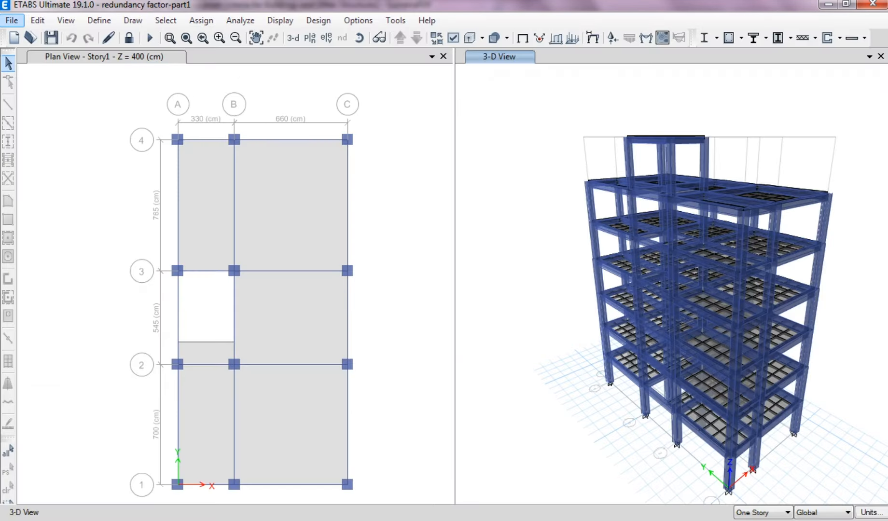
middle_drag(679, 314, 642, 298)
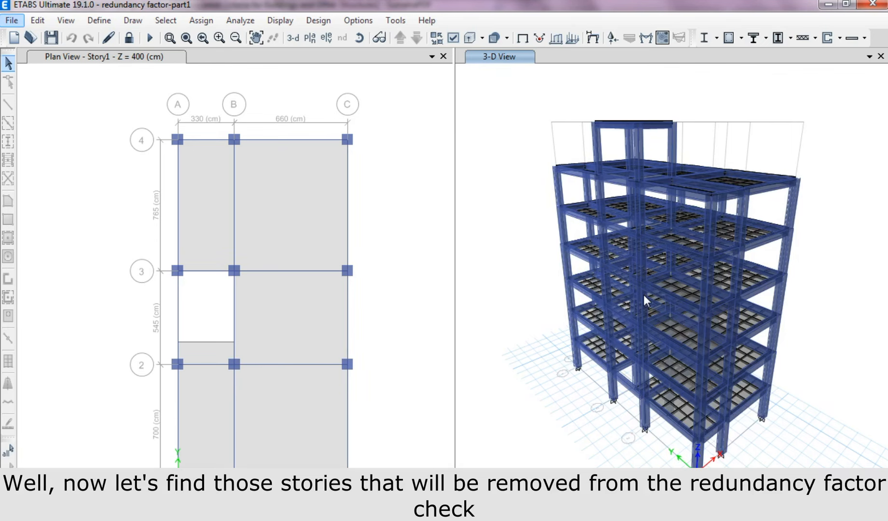
click(280, 20)
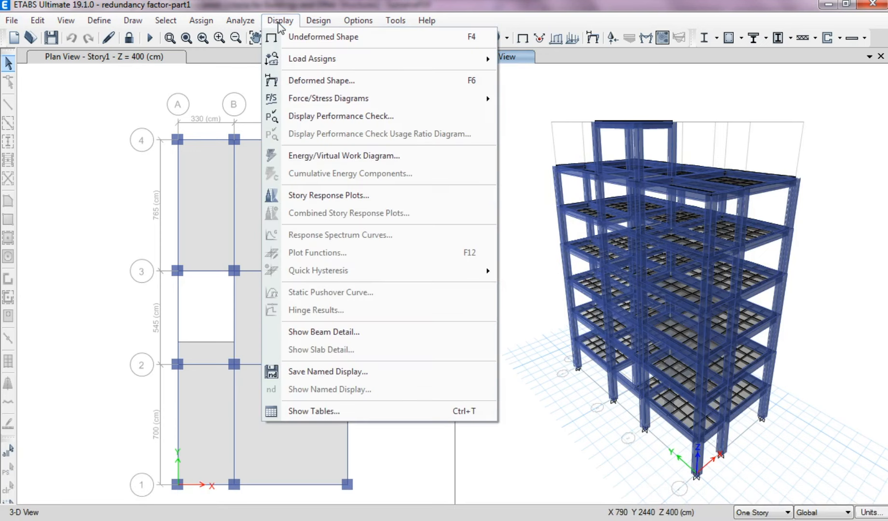
click(316, 411)
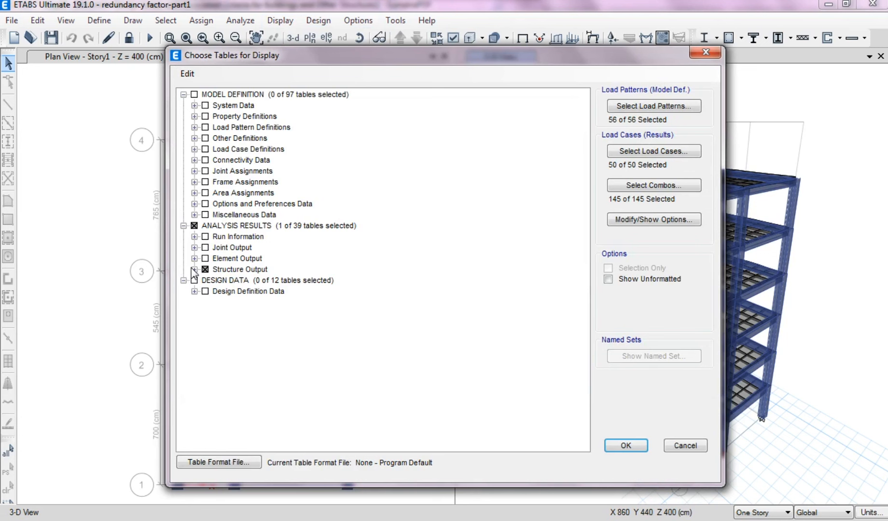
click(194, 269)
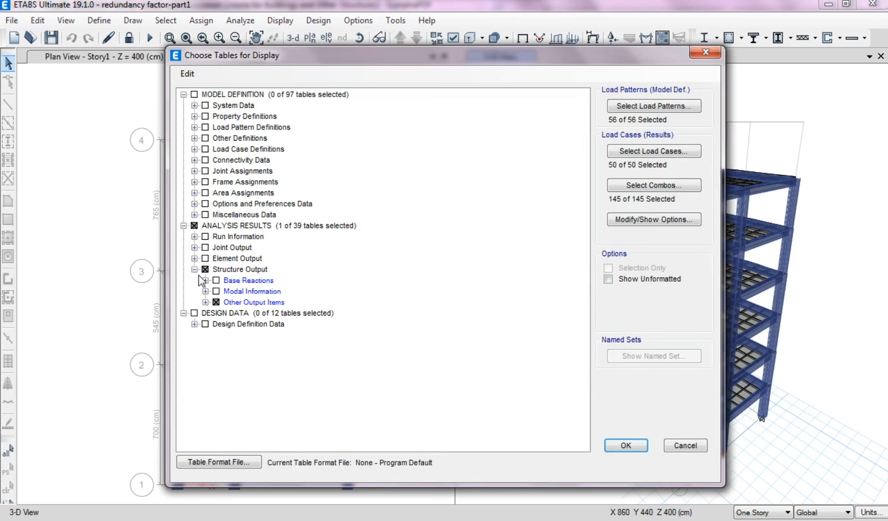
click(205, 302)
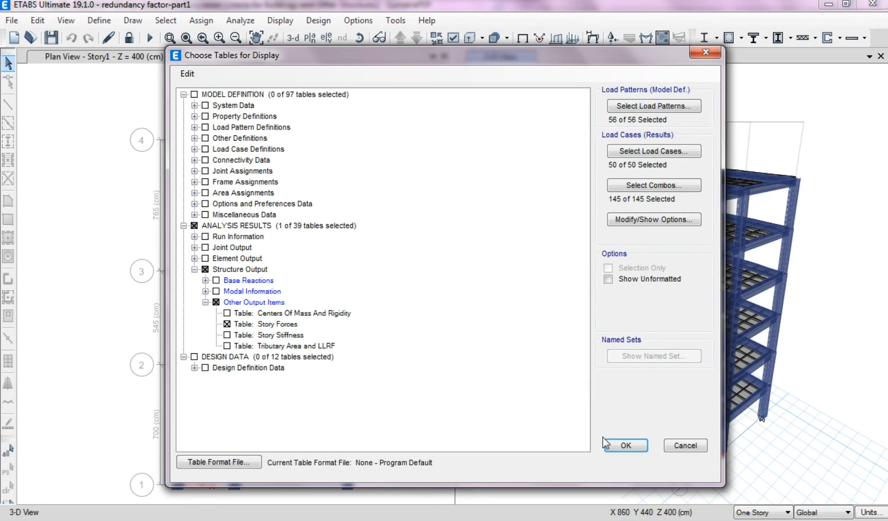
click(621, 445)
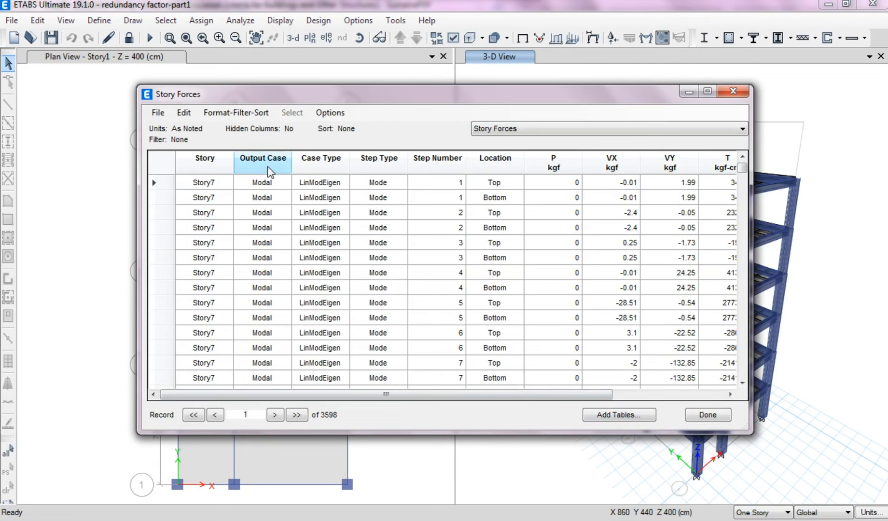
Filter the Story Forces table to output case EX and location Bottom
click(269, 171)
click(366, 195)
key(e)
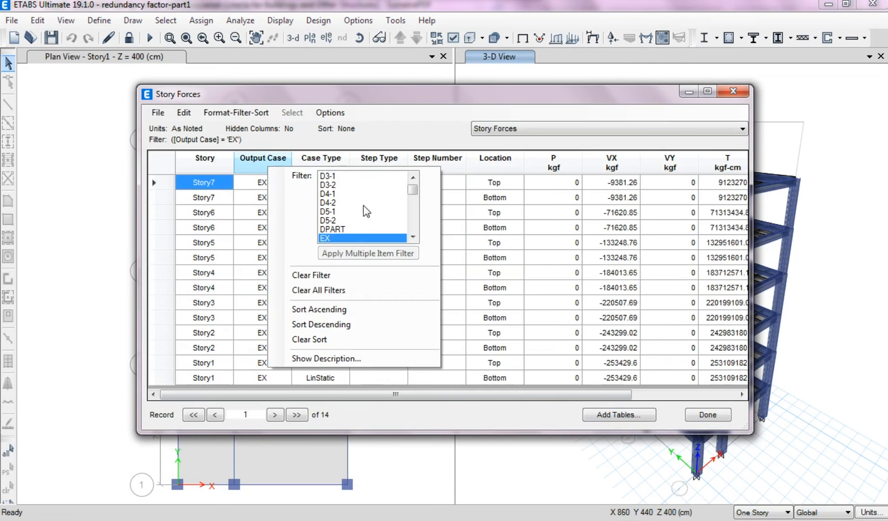
scroll(355, 234, down, 1)
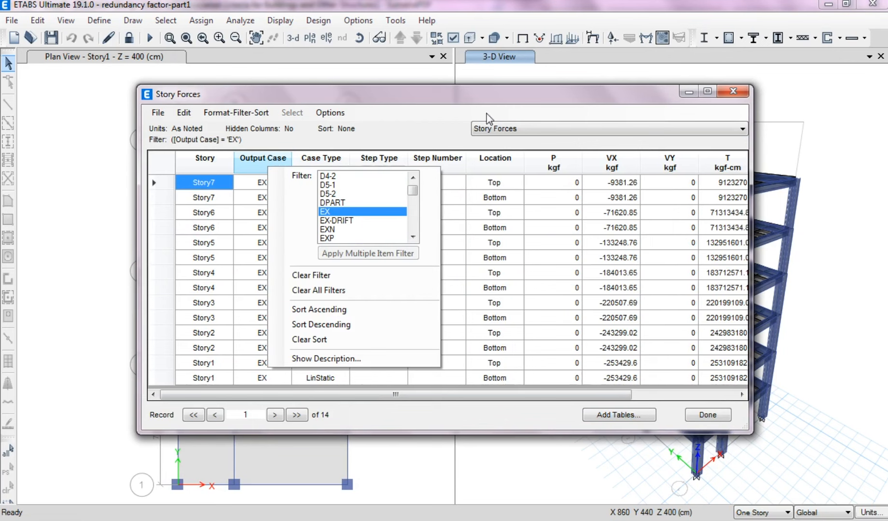
click(487, 166)
click(560, 177)
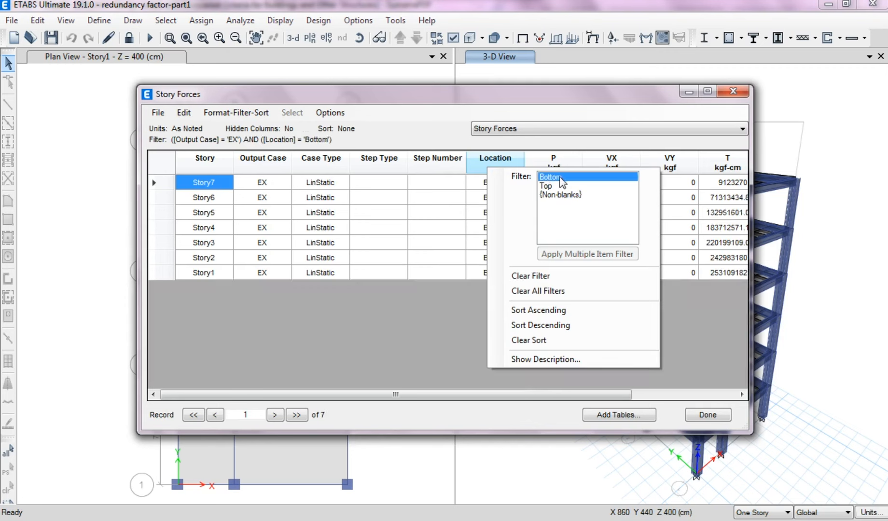
click(419, 106)
Copy the filtered EX columns from Story through VX and paste them into the Excel worksheet at cell B4
drag(203, 161, 616, 168)
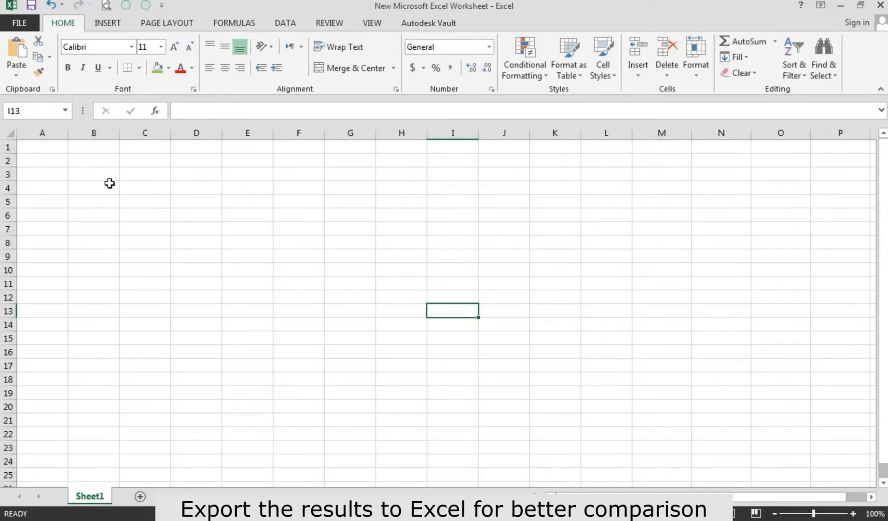
click(103, 188)
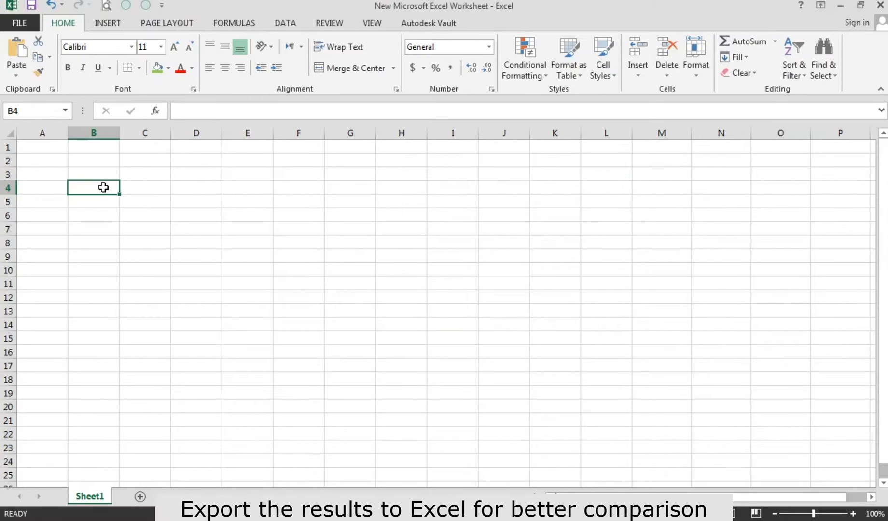
text(Story	Output Case	Case Type	Step Type	Step Number	Location	P	VX 						kgf	kgf Story7	EX	LinStatic			Bottom	0	-9381.26 Story6	EX	LinStatic			Bottom	0	-71620.85 Story5	EX	LinStatic			Bottom	0	-133248.76 Story4	EX	LinStatic			Bottom	0	-184013.65 Story3	EX	LinStatic			Bottom	0	-220507.69 Story2	EX	LinStatic			Bottom	0	-243299.02 Story1	EX	LinStatic			Bottom	0	-253429.6)
click(101, 326)
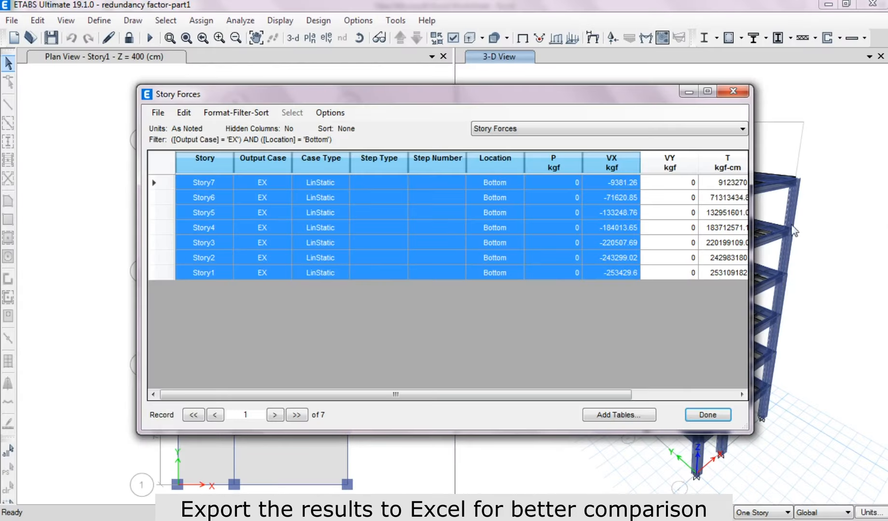
Return to the ETABS Story Forces table and change its output case filter to EY
right_click(251, 162)
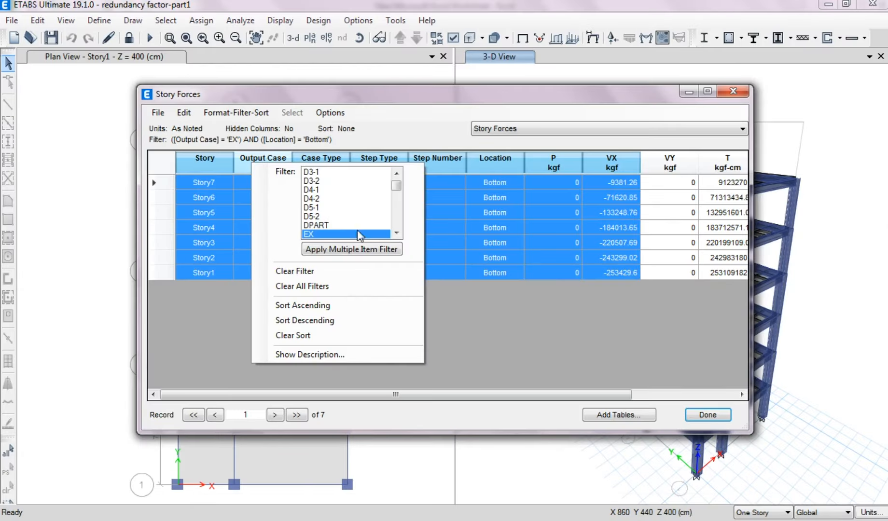
click(399, 235)
click(398, 235)
click(398, 234)
click(398, 234)
click(397, 234)
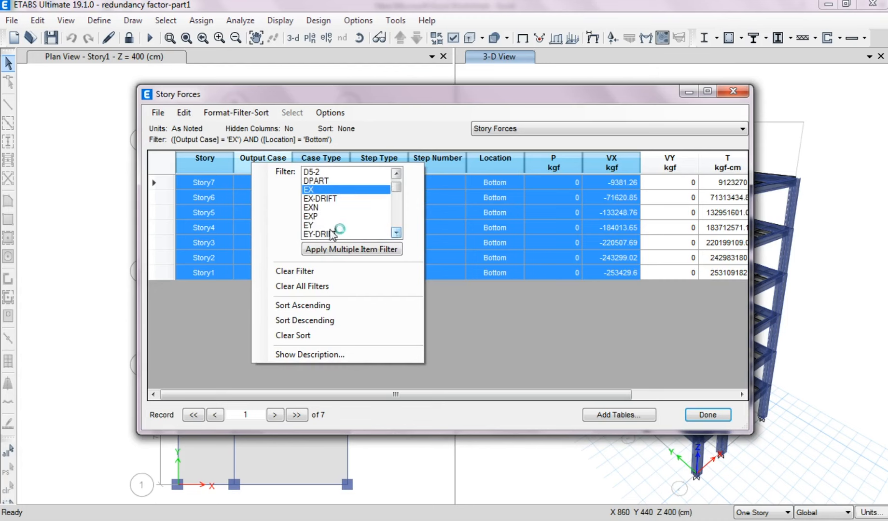
click(312, 225)
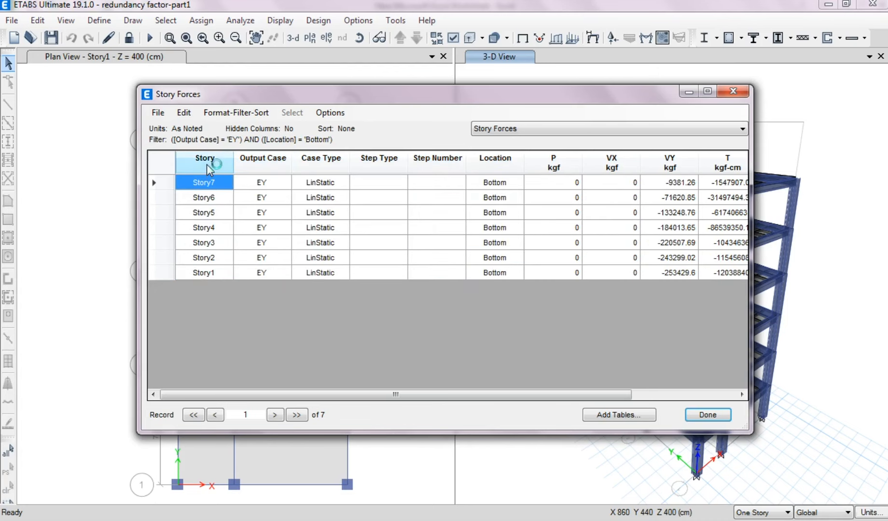
Copy the EY columns from Story through VY and paste them into the Excel worksheet at cell B15
drag(207, 166, 648, 176)
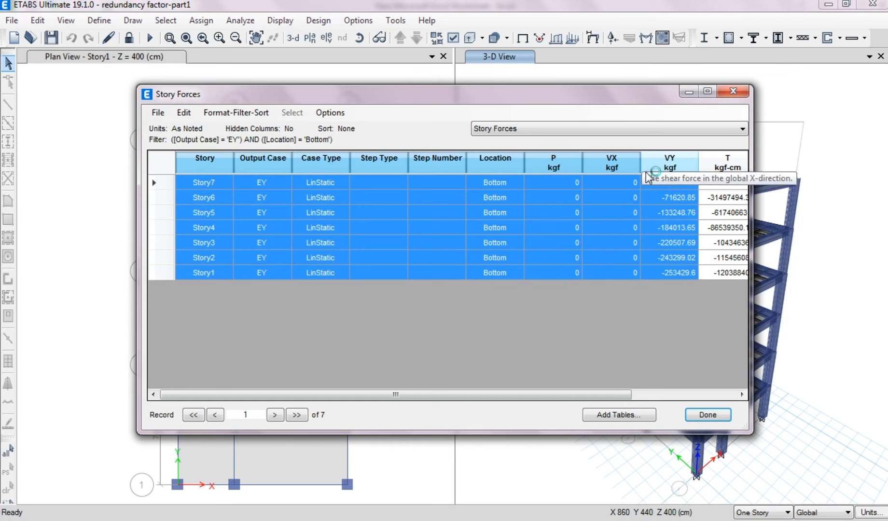
key(alt+Tab)
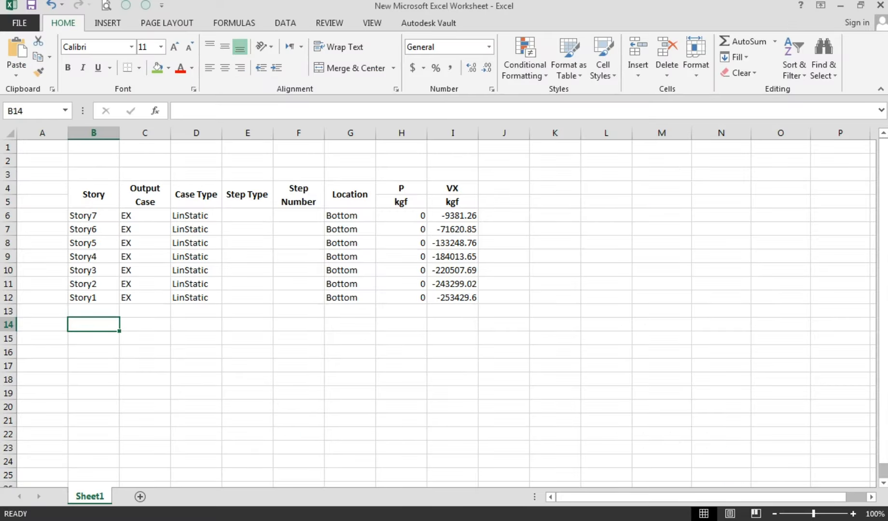
click(109, 338)
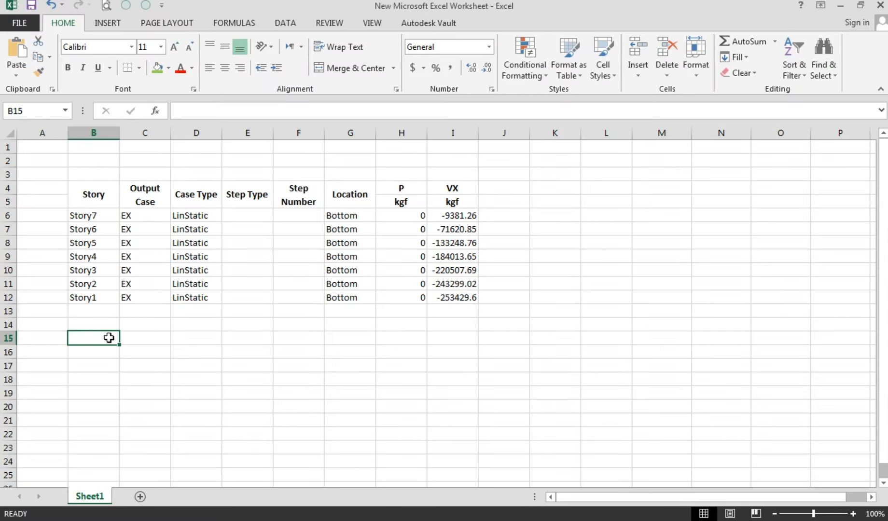
key(ctrl+v)
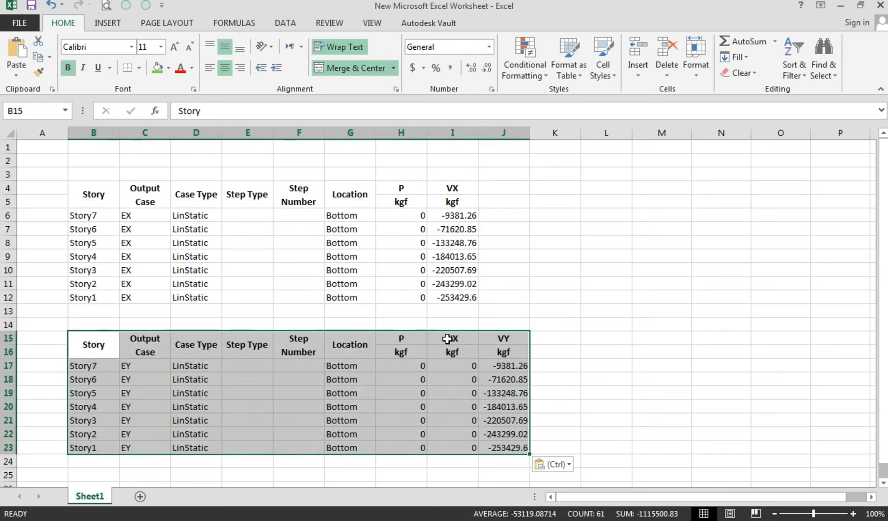
Delete the VX cells I15:I23 from the EY table, shifting the remaining cells left
drag(457, 338, 454, 443)
right_click(454, 443)
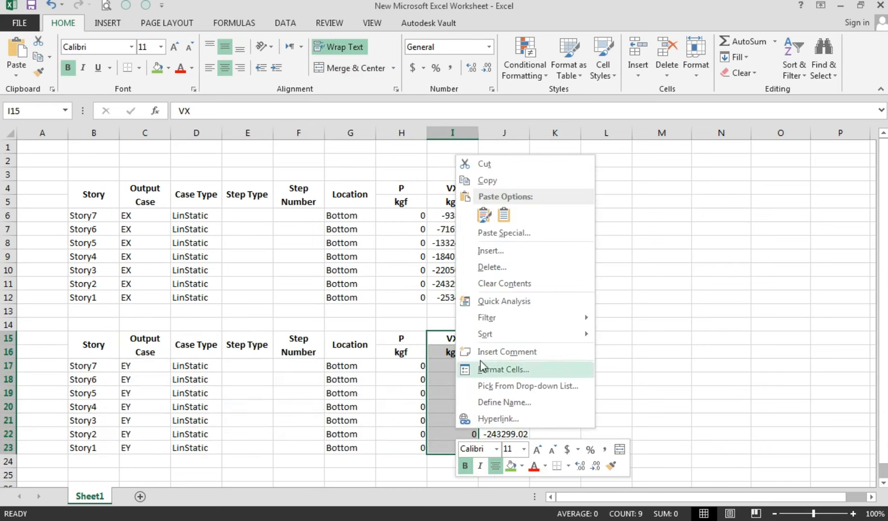
click(491, 267)
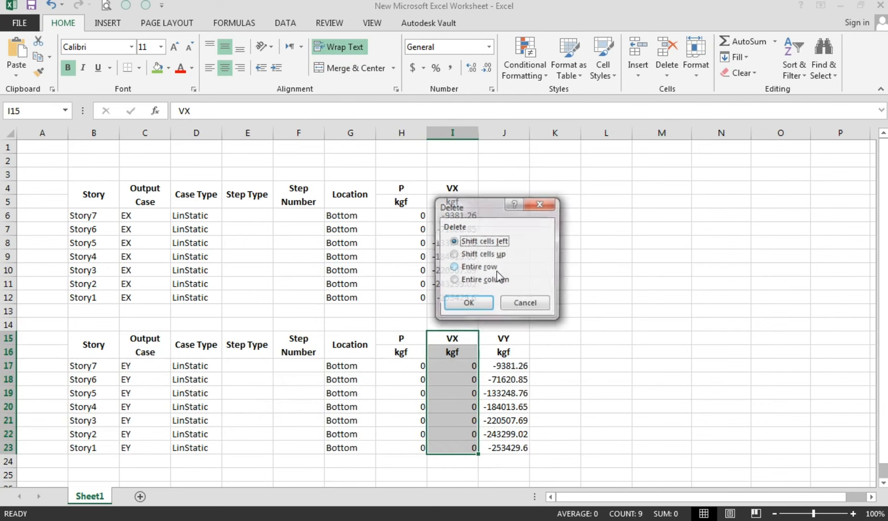
click(468, 303)
Delete worksheet columns D through H, from Case Type to P, leaving only story, output case and shear
drag(403, 133, 212, 137)
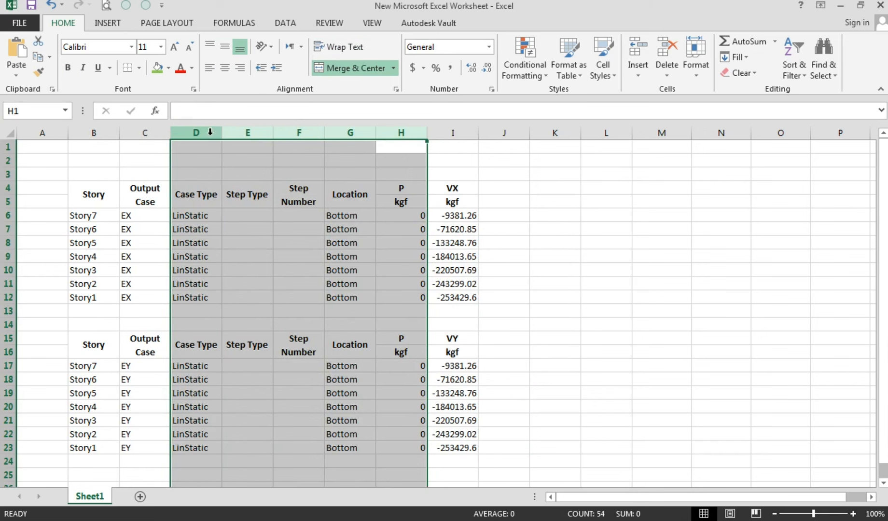
right_click(212, 138)
click(247, 245)
click(243, 264)
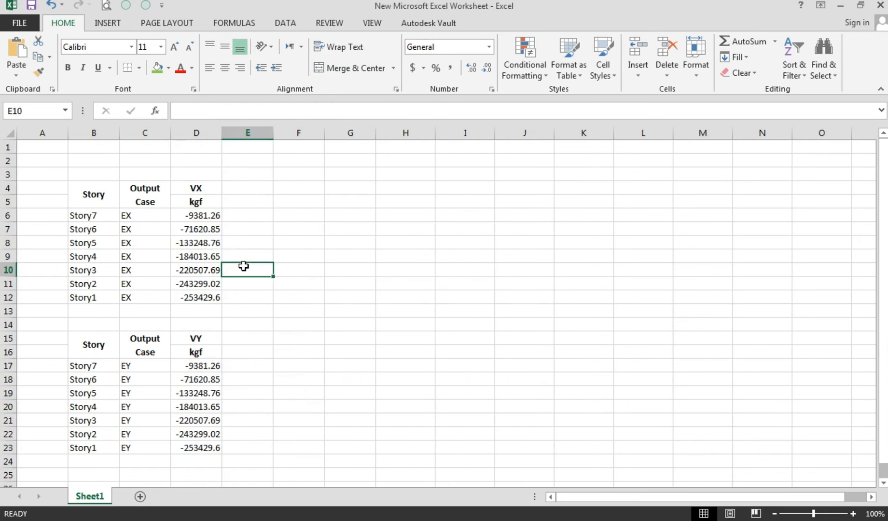
Enter the formula =D6*(-1) in cell E6 to reverse the sign of the Story7 EX shear
key(Up)
key(Up)
key(Up)
key(Up)
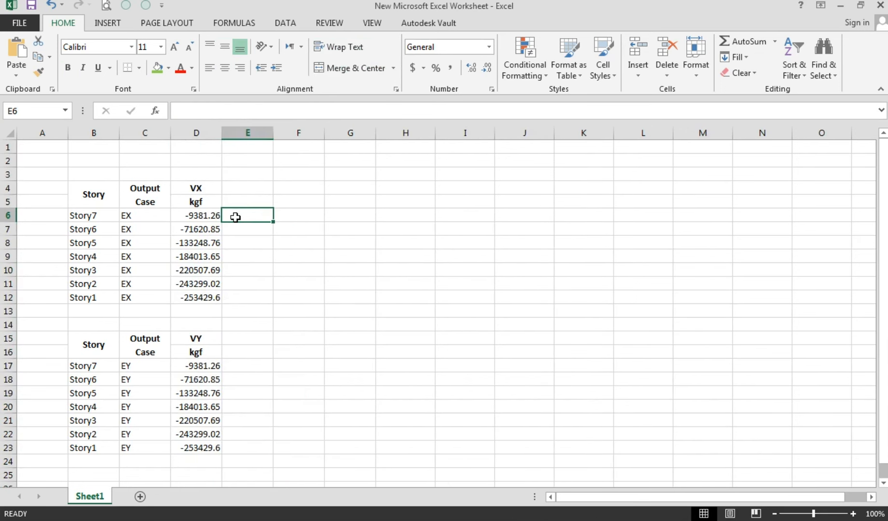
text(=)
click(213, 215)
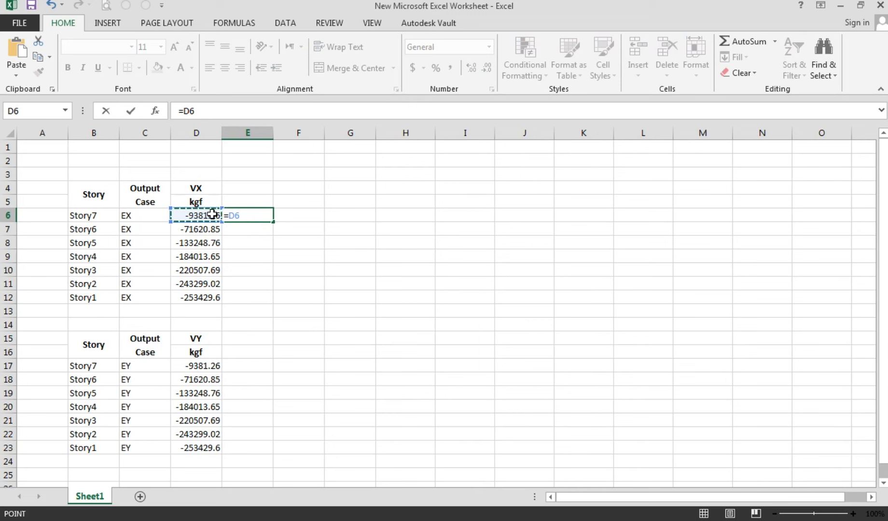
text(*)
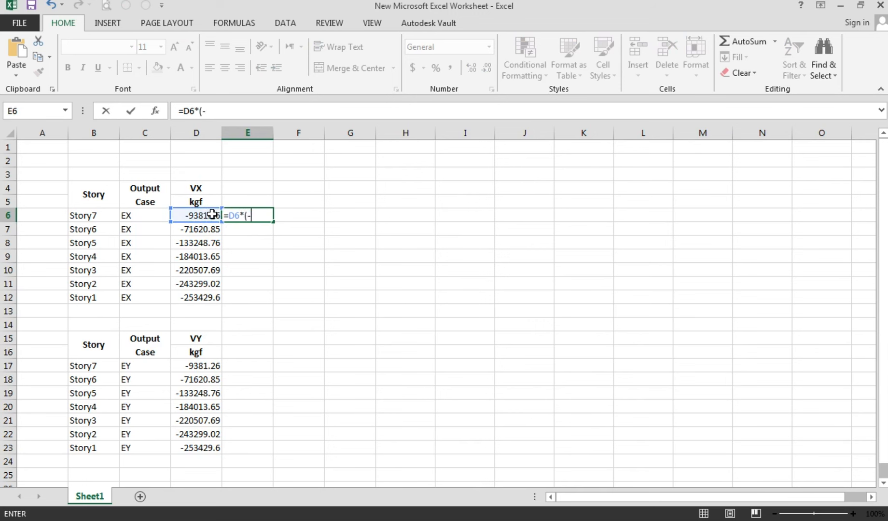
key(Return)
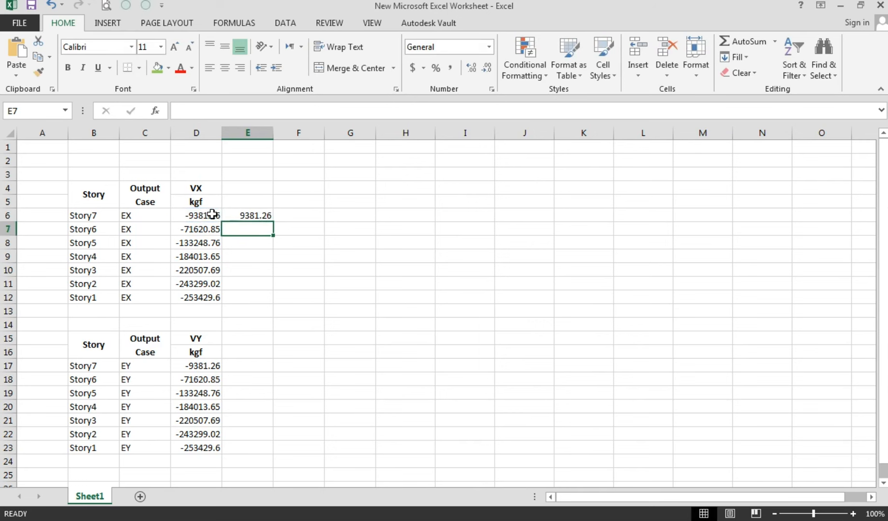
Fill the sign-reversing formula from E6 down to E23 and clear the unneeded cells E13:E16
click(263, 215)
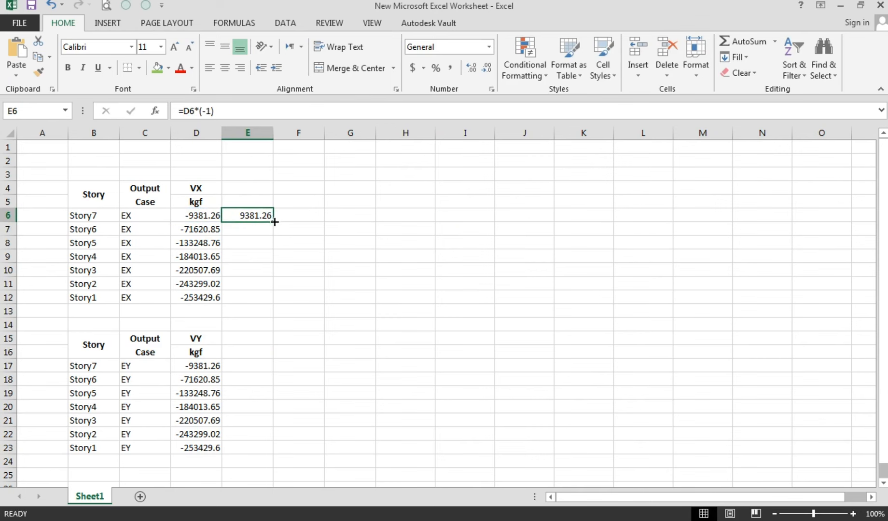
drag(274, 222, 257, 454)
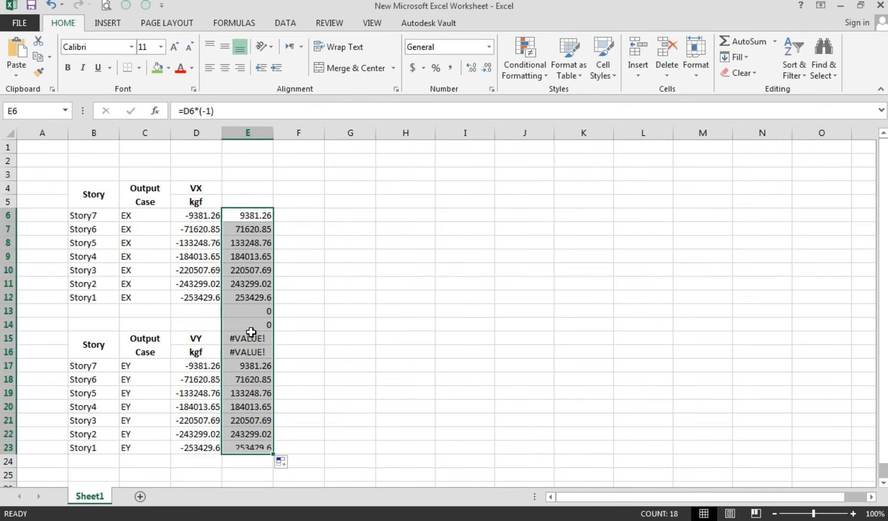
drag(255, 311, 249, 351)
key(Delete)
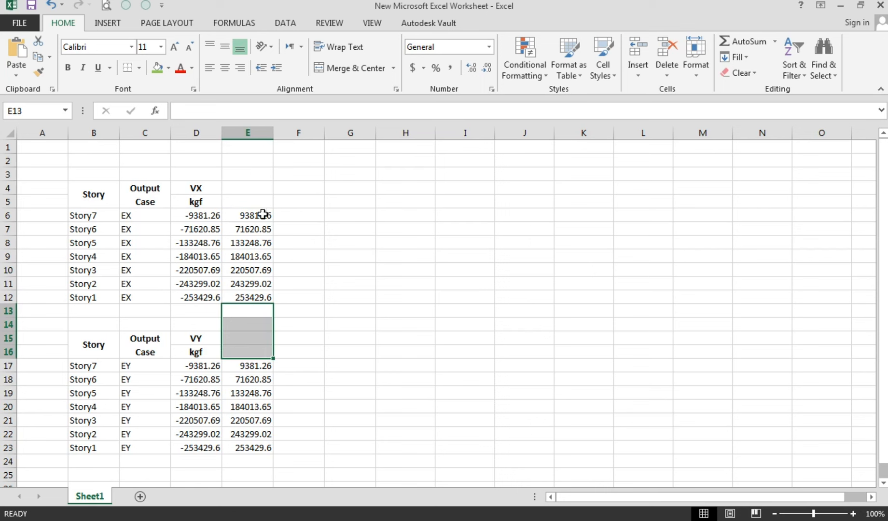
Merge and center the VX and kgf header cells of the EX table, each across columns D and E
drag(210, 202, 235, 187)
click(337, 68)
click(337, 69)
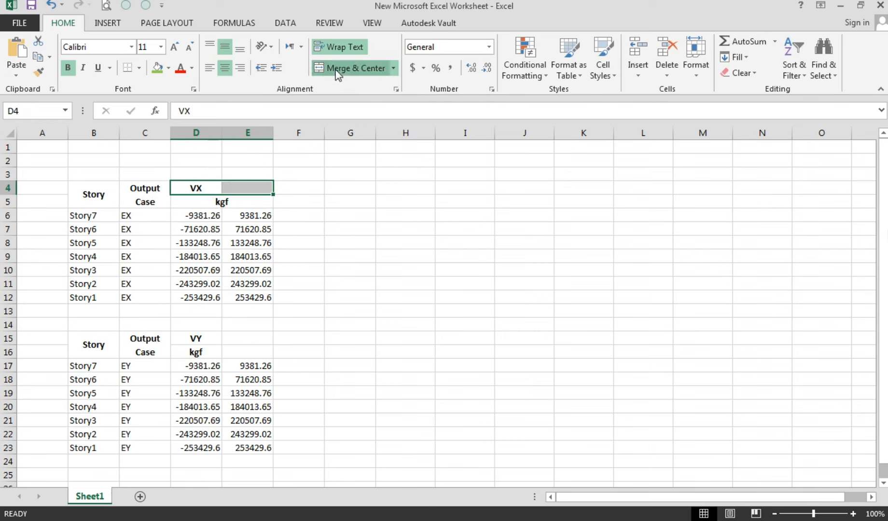
Enter the formula =0.35*E12 in cell F12 to compute 35% of the EX base shear
click(314, 296)
text(=0.35*)
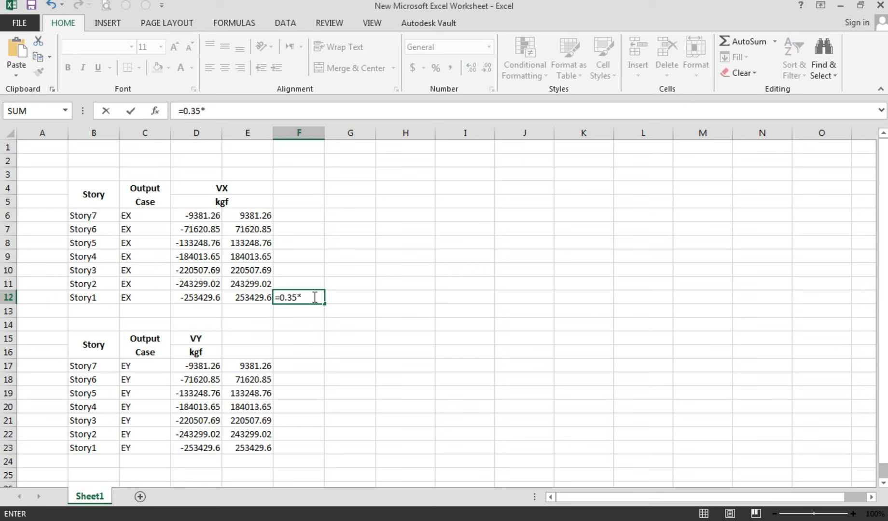
click(239, 298)
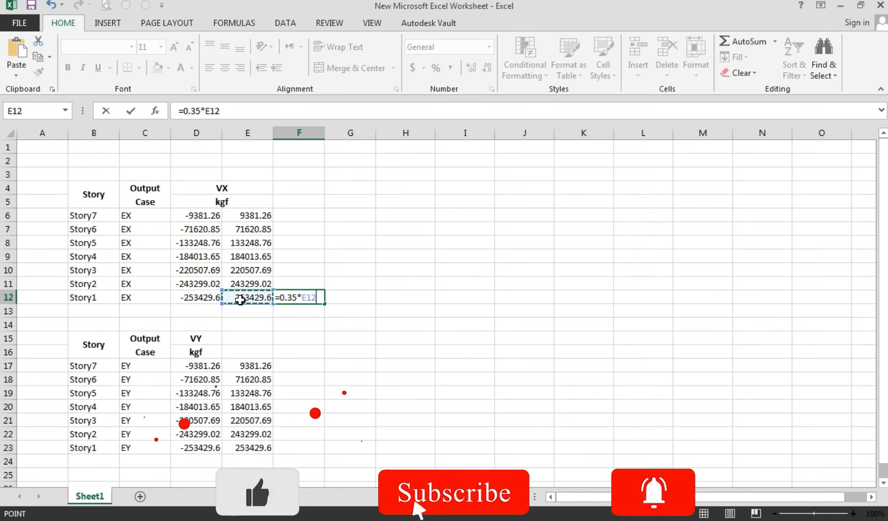
key(Return)
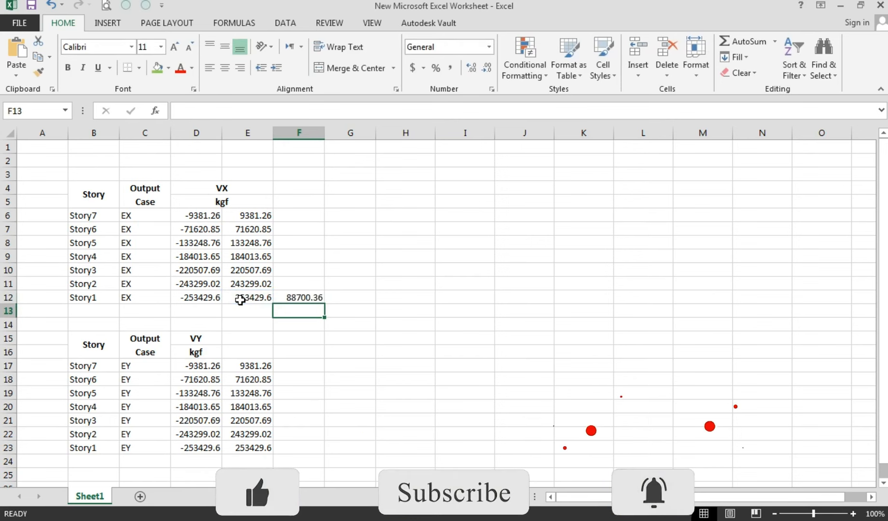
Copy the 35% base shear result in F12 and paste it as values into F6:F11
click(283, 299)
key(ctrl+c)
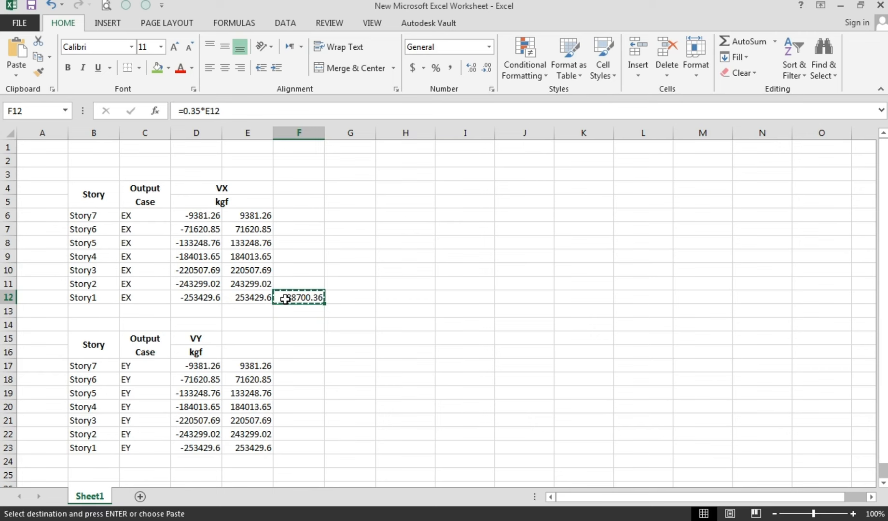
drag(297, 212, 293, 276)
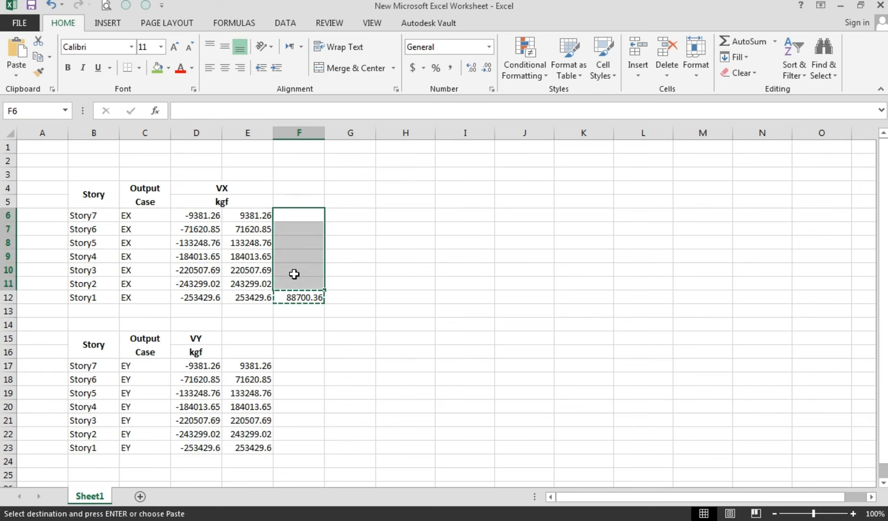
right_click(293, 276)
click(344, 60)
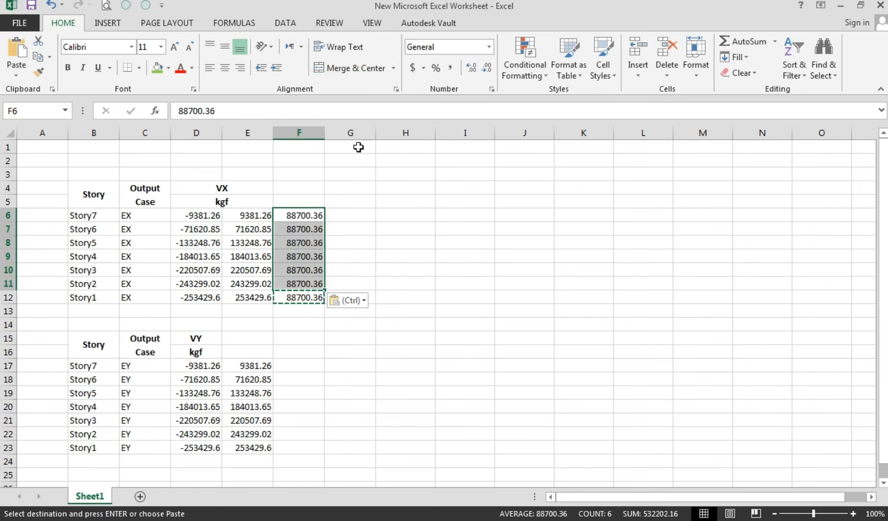
Enter the heading "35% Base Shear" in cell F5 and autofit the width of column F
click(353, 219)
click(306, 205)
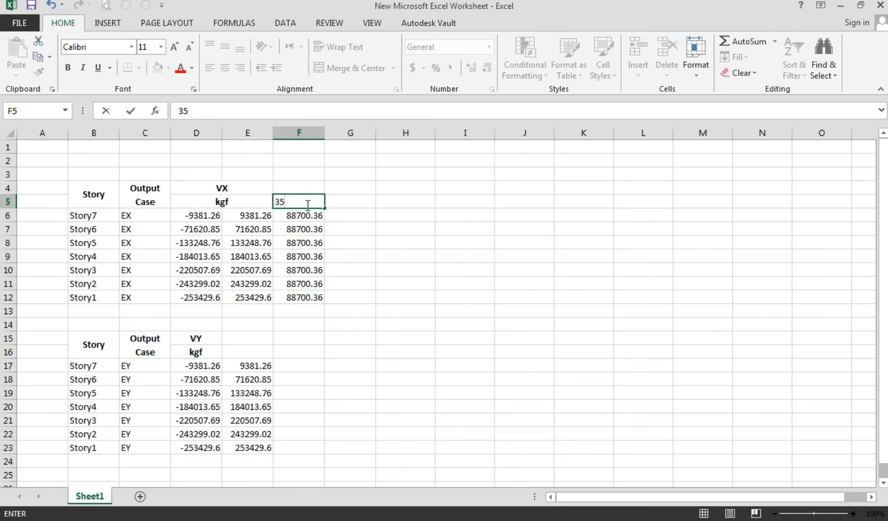
text(% Base Shear)
key(Return)
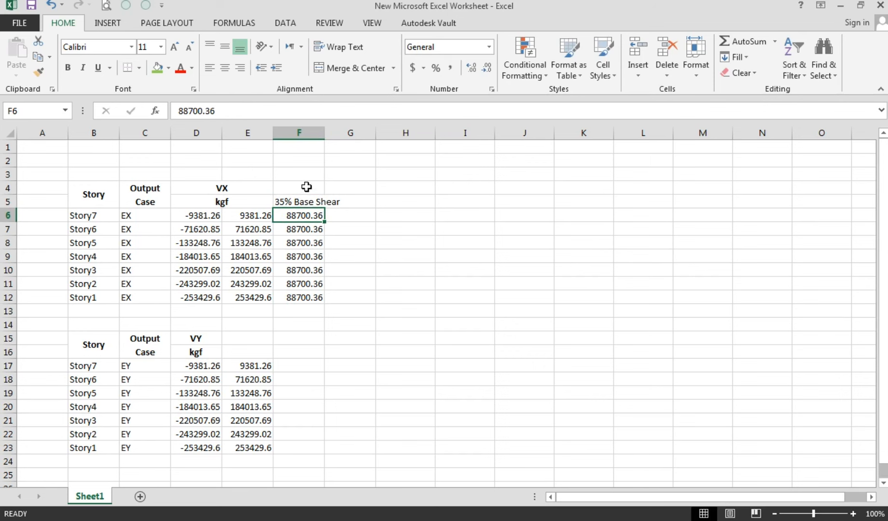
double_click(324, 133)
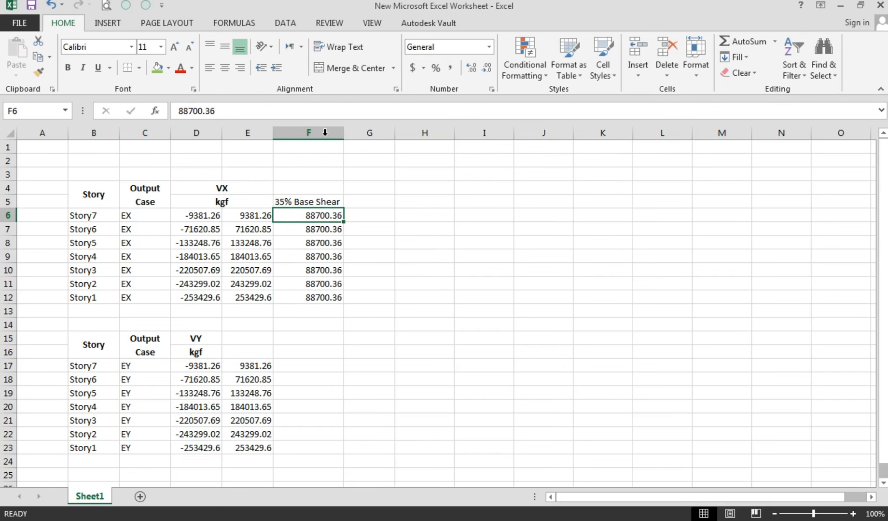
Enter the heading "Condition for Rho" in cell G5
click(363, 217)
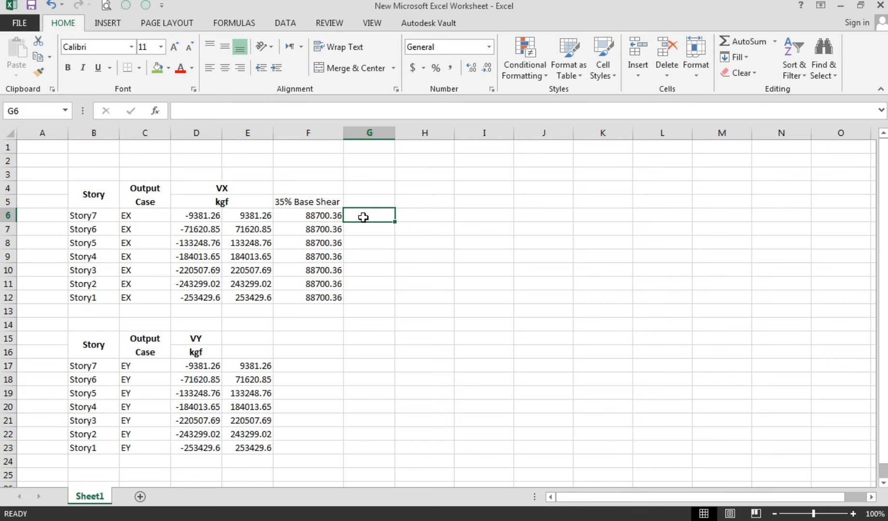
click(368, 201)
text(Co)
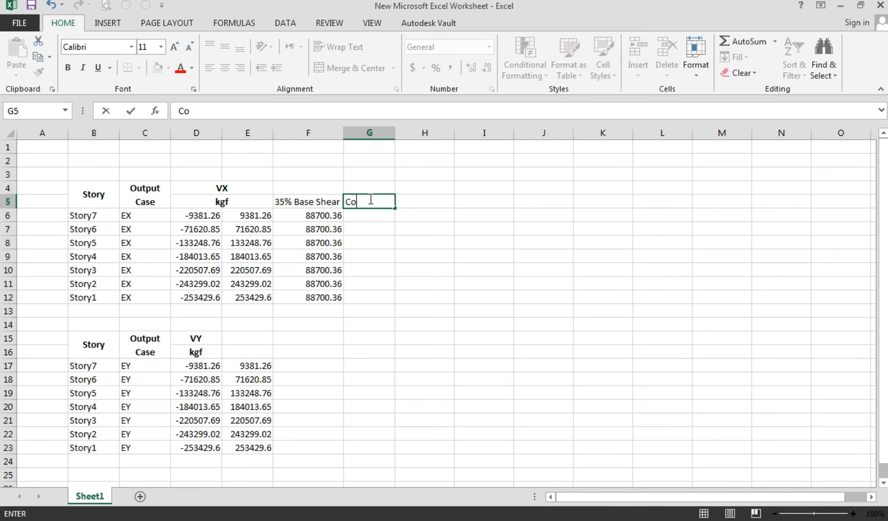
text(ndition for)
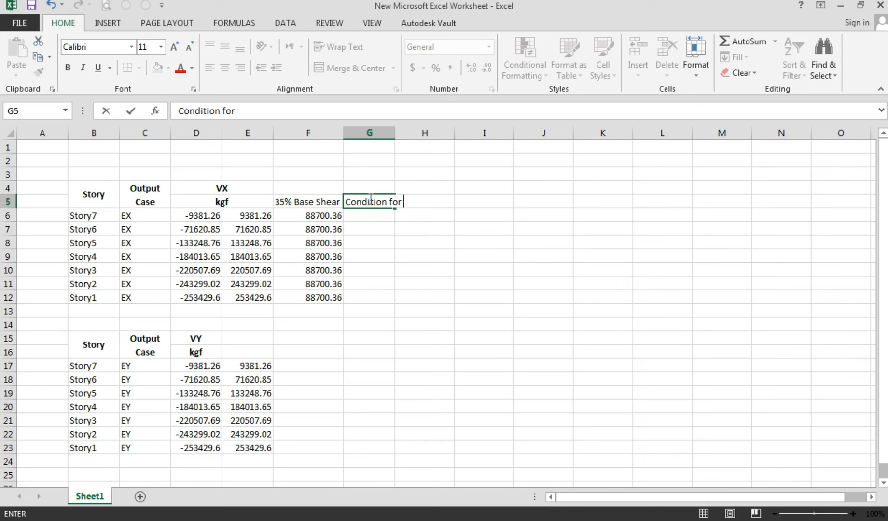
text( Rho)
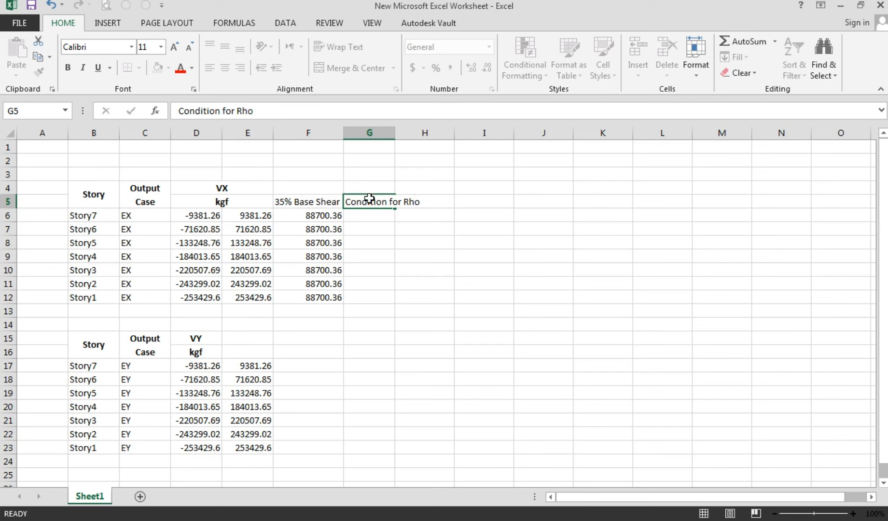
key(Return)
key(alt)
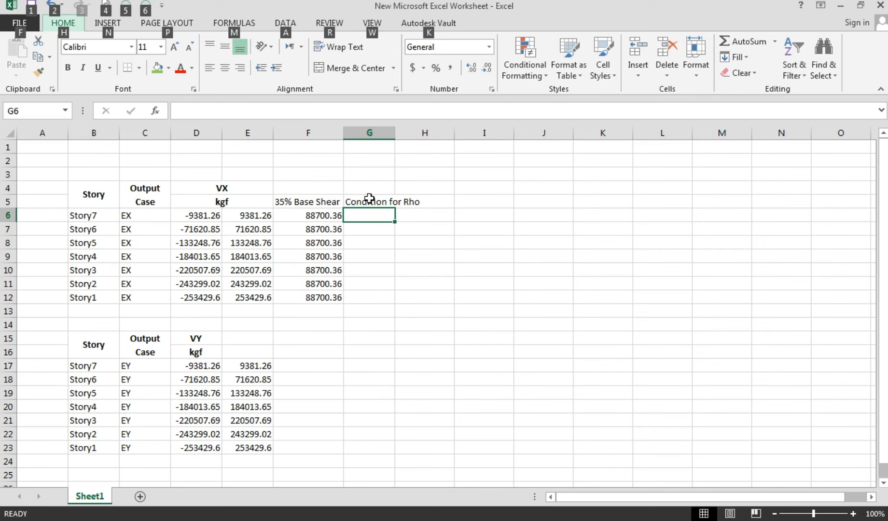
key(alt)
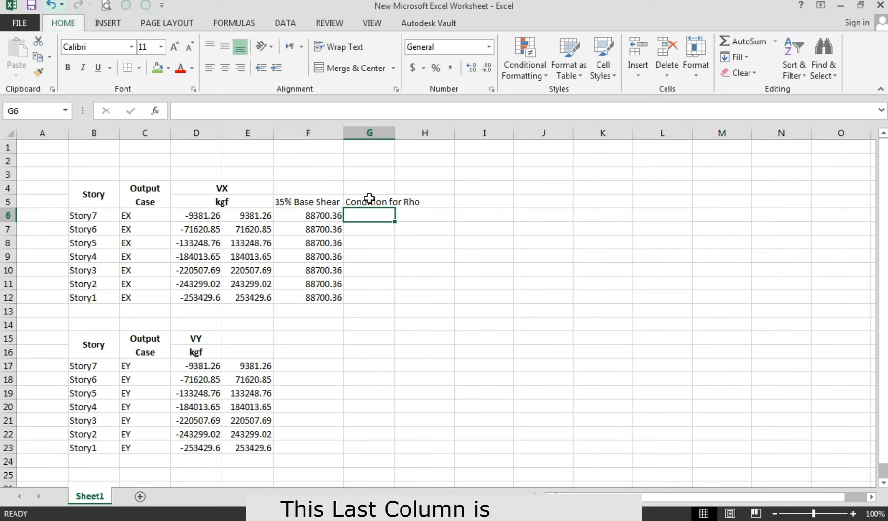
Replace the heading in cell G5 with "Stories To Be Considered" and autofit the width of column G
click(369, 199)
key(Delete)
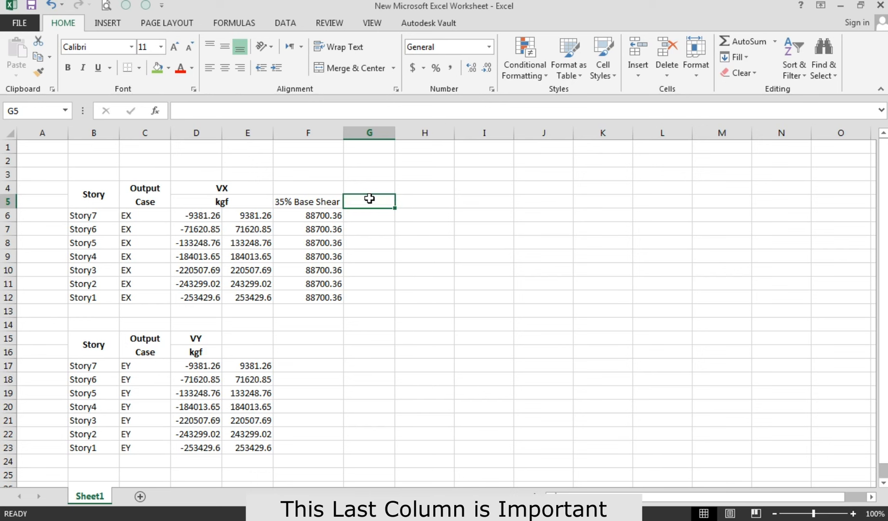
text(Stories)
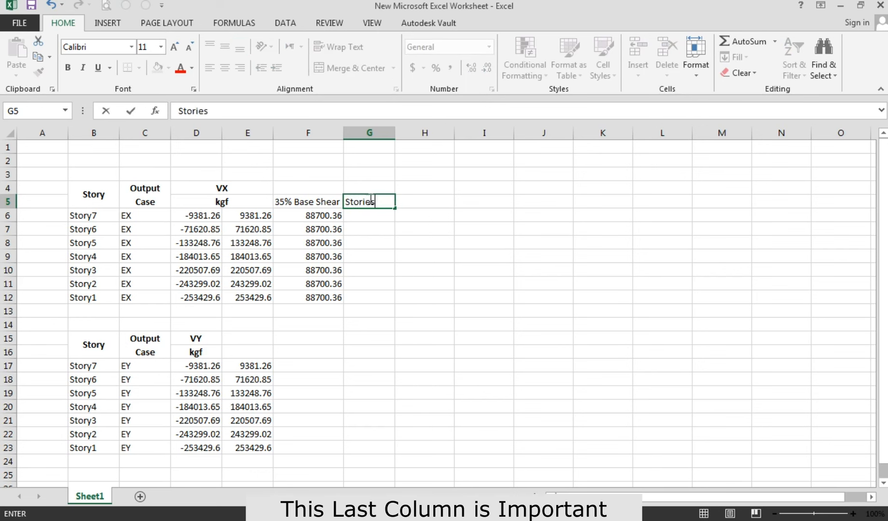
text( To Be C)
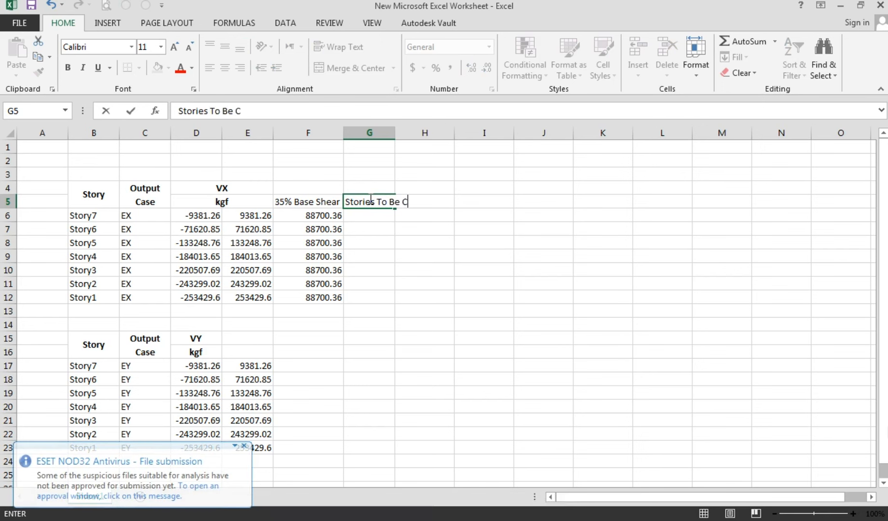
text(onsidered)
key(Return)
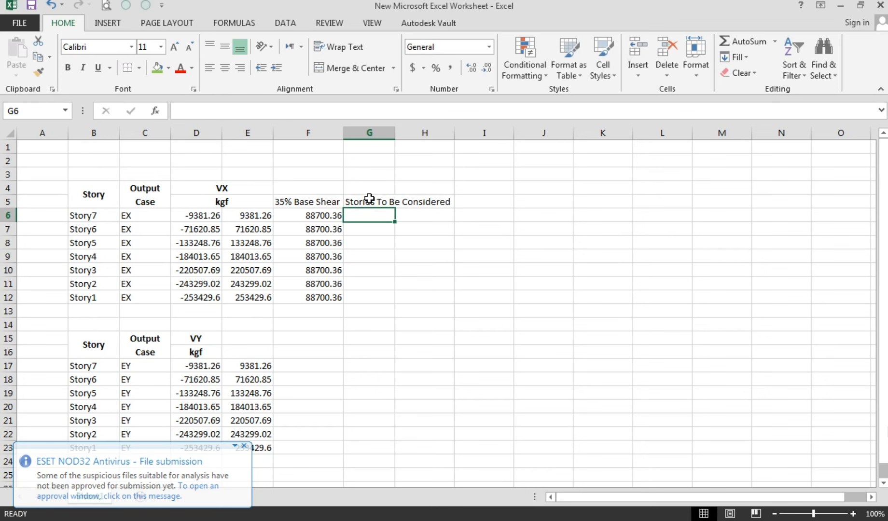
double_click(395, 132)
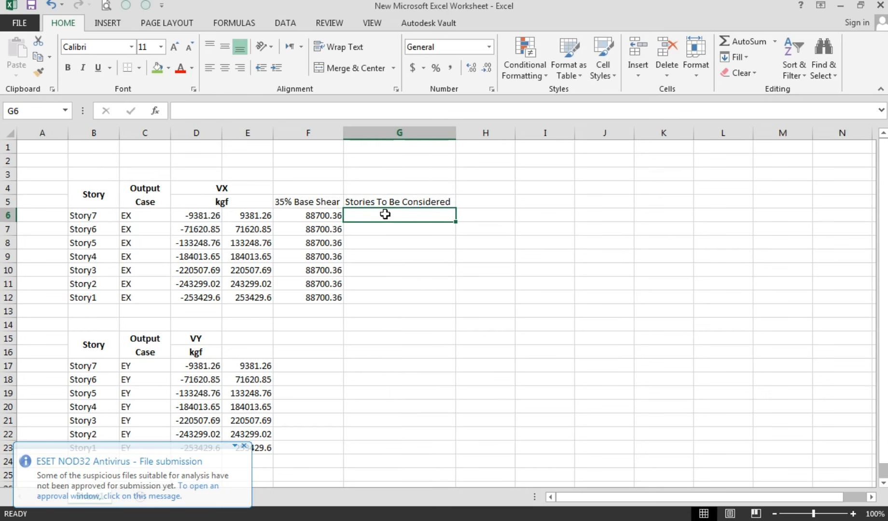
Start an IF formula in G6 that tests E6>F6 and returns "Need To Be Checked" when true
text(=)
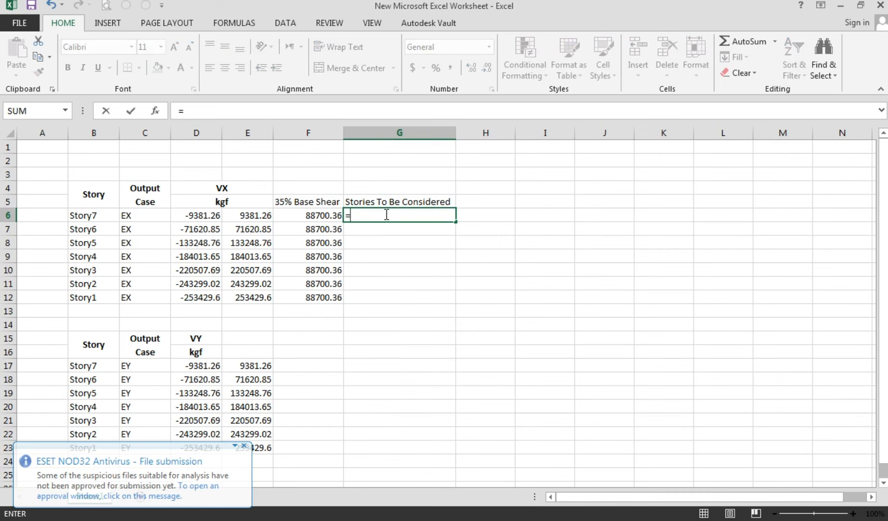
text(if()
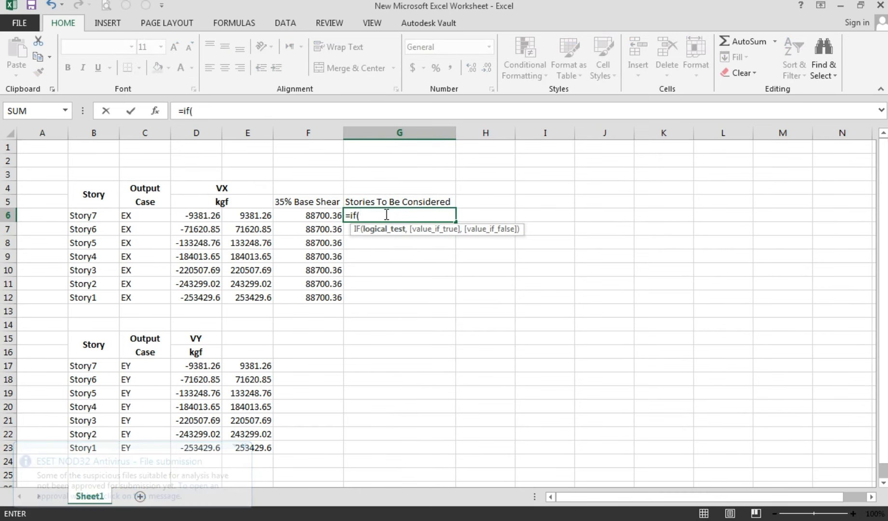
click(257, 216)
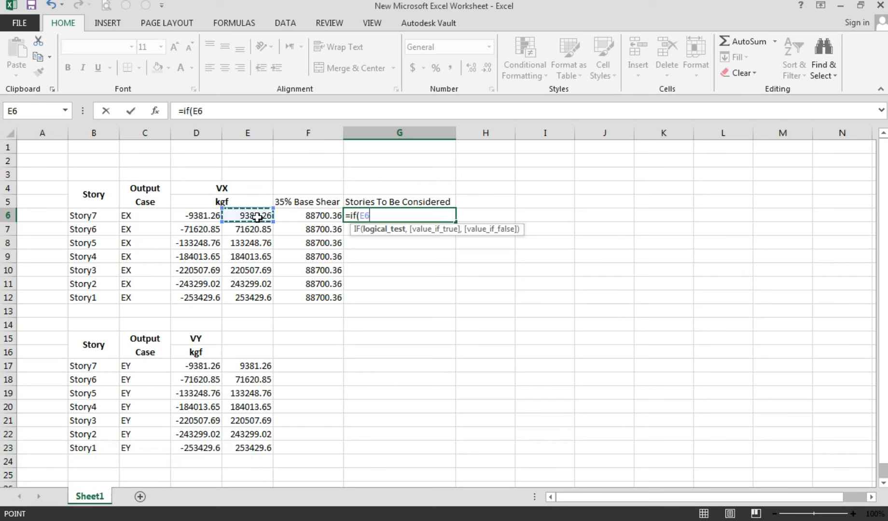
text(>)
click(297, 217)
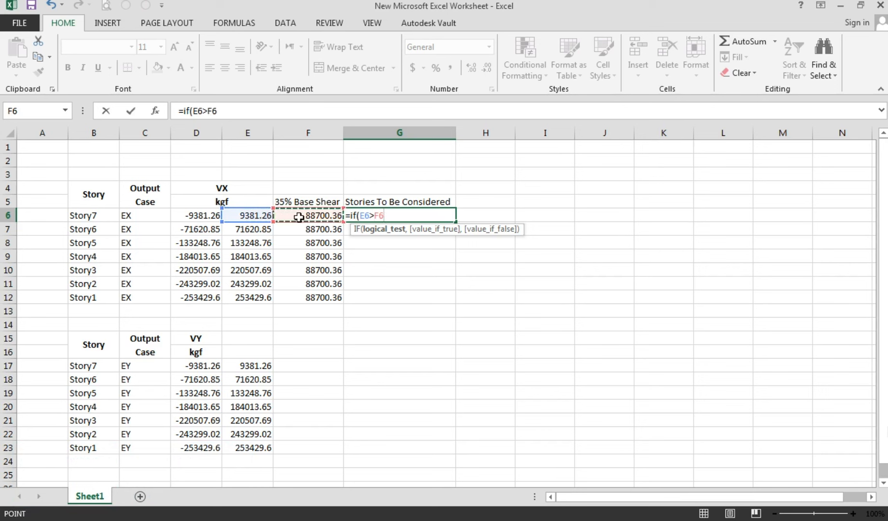
text(,)
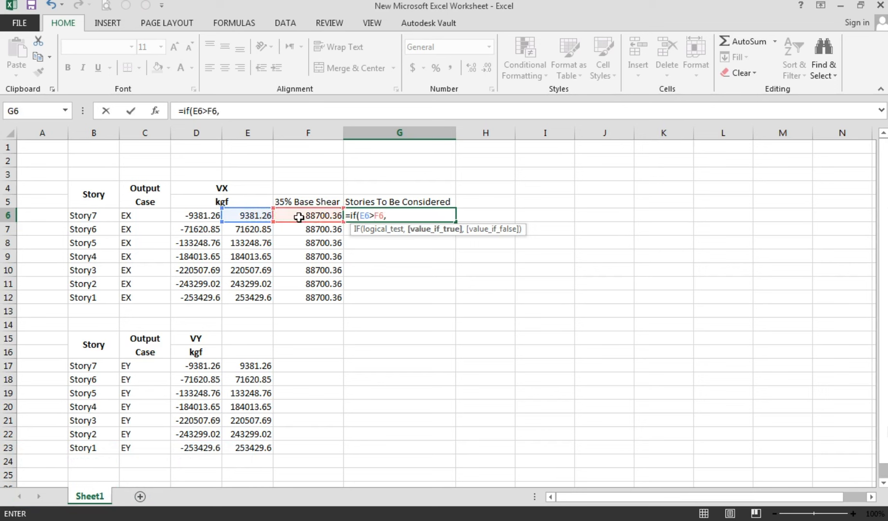
text("Need To B)
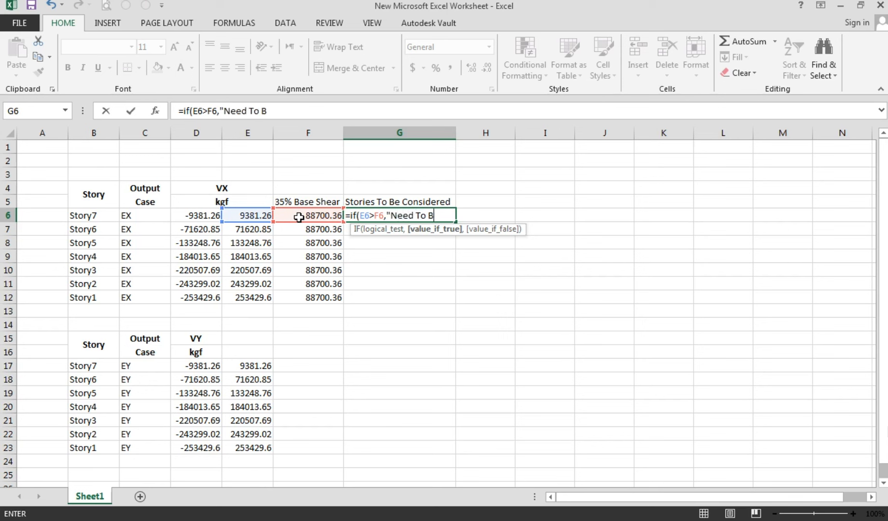
text(e Checked)
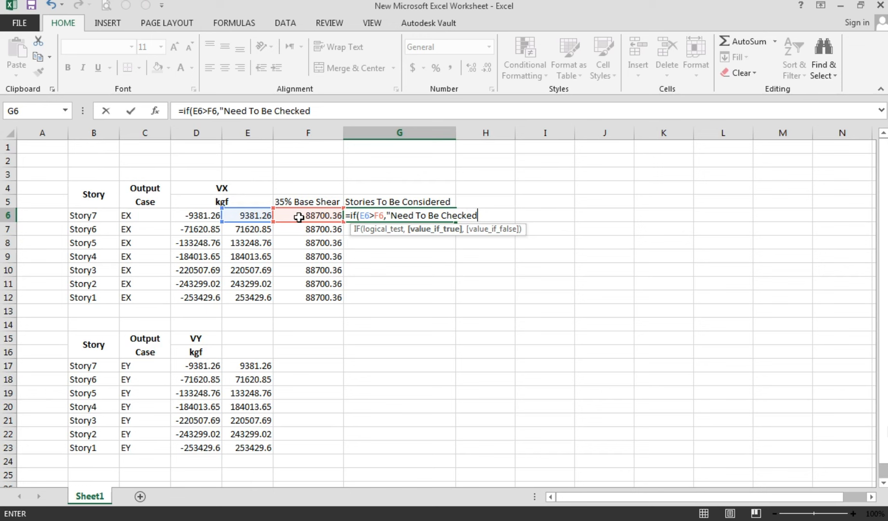
text(",)
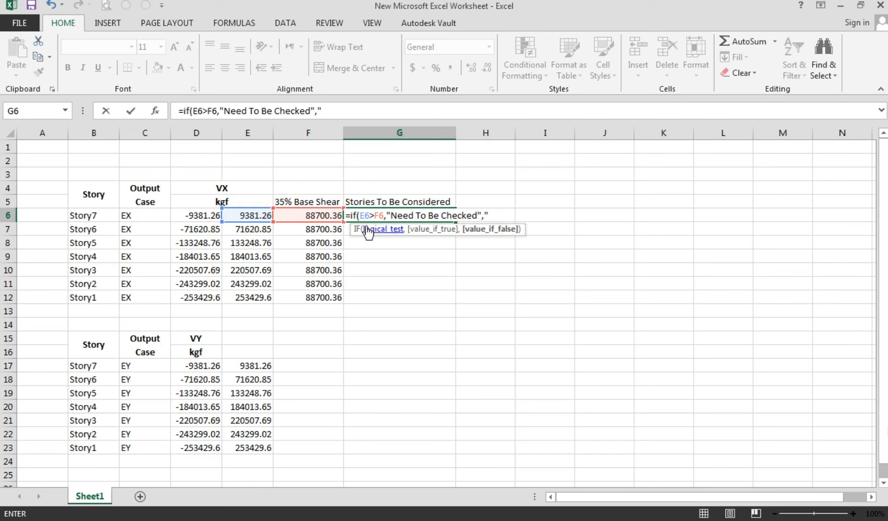
Complete the G6 formula with "Not Need To Be Checked" as the false result, reusing the copied true text, and commit it
drag(392, 215, 479, 215)
key(ctrl+c)
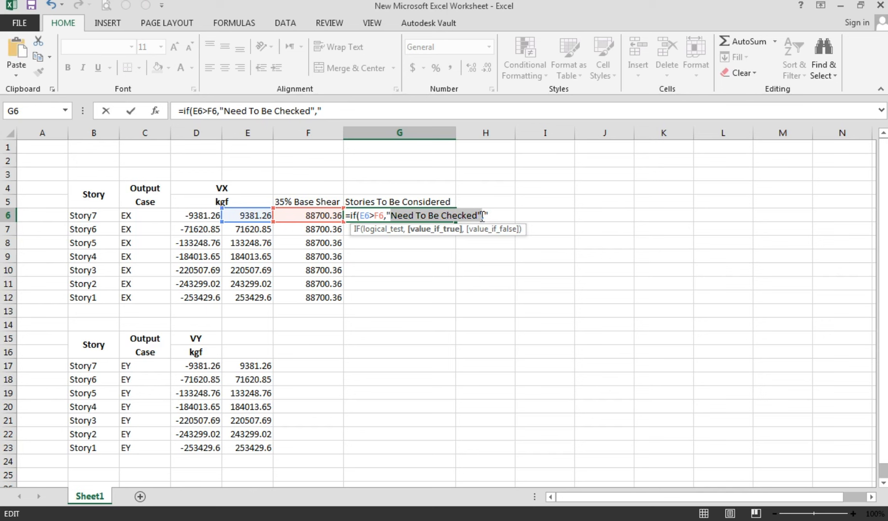
click(347, 111)
key(ctrl+v)
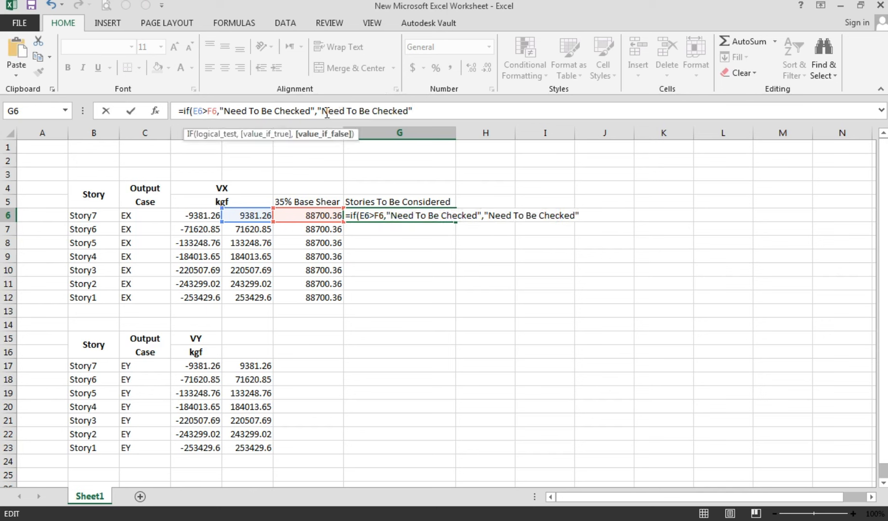
text(Not N)
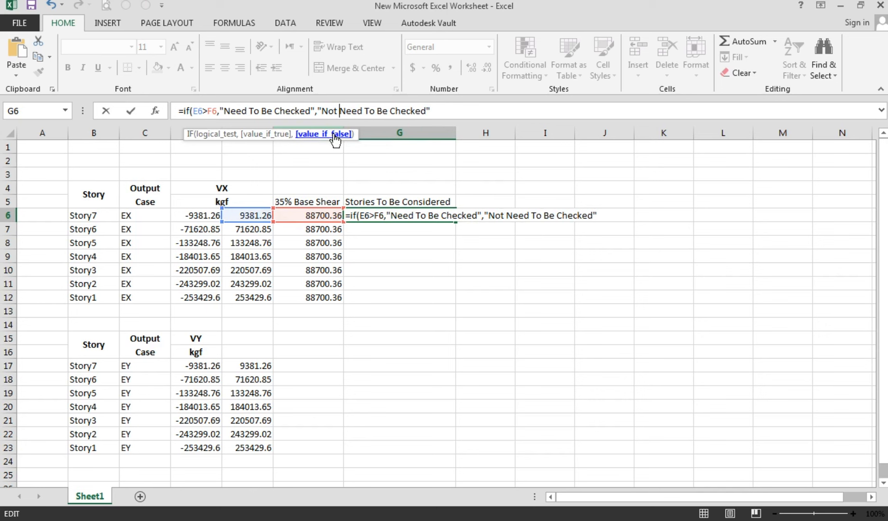
click(429, 111)
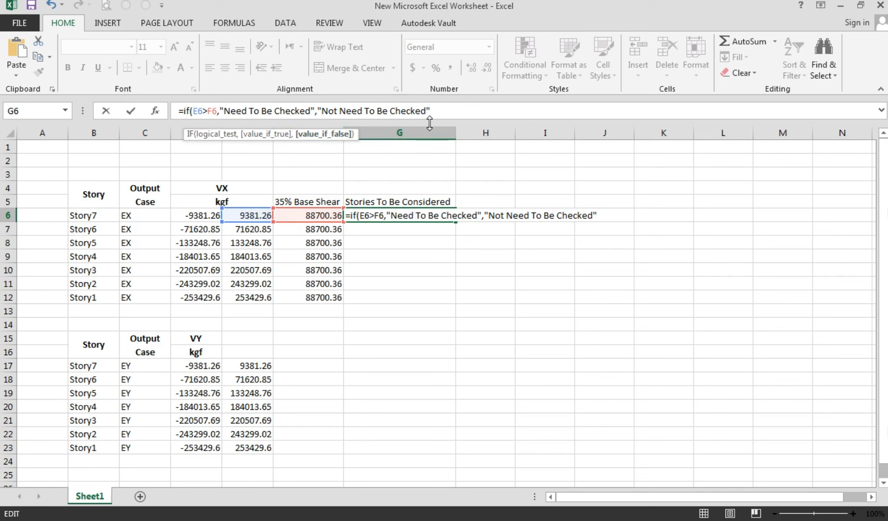
key(Return)
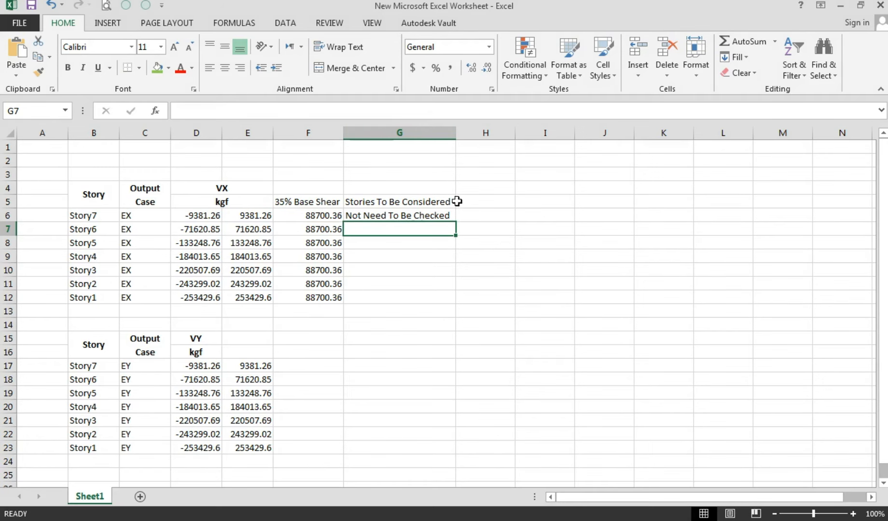
Fill the G6 formula down to G12 and shade the "Need To Be Checked" cells G8:G12 red
click(452, 217)
drag(454, 222, 456, 306)
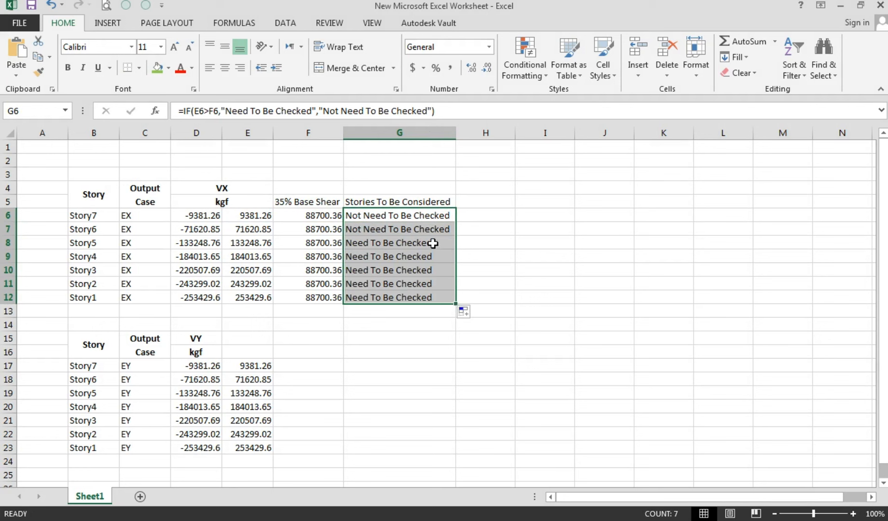
drag(430, 243, 431, 297)
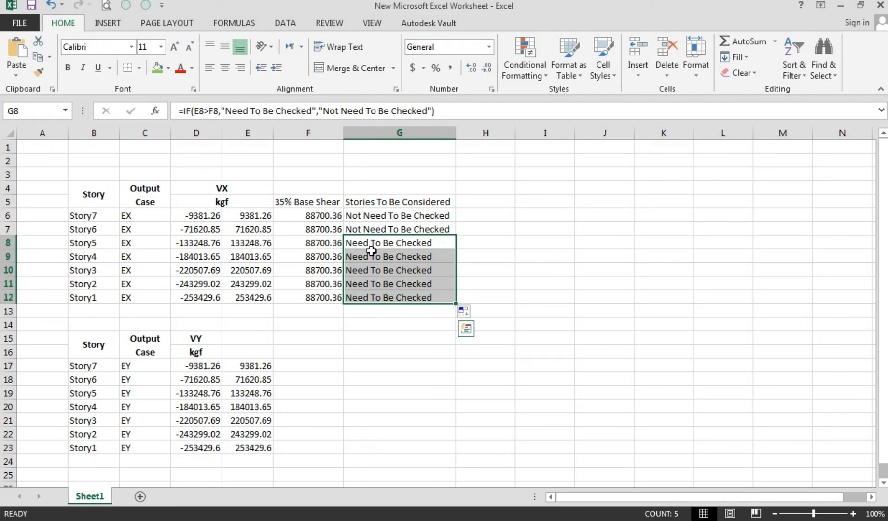
click(168, 67)
click(168, 175)
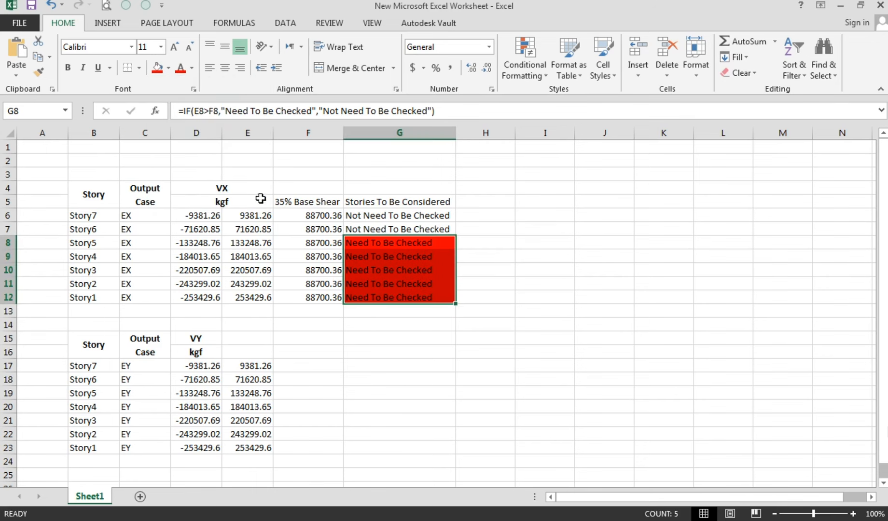
Shade the "Not Need To Be Checked" cells G6:G7 yellow
drag(359, 215, 363, 225)
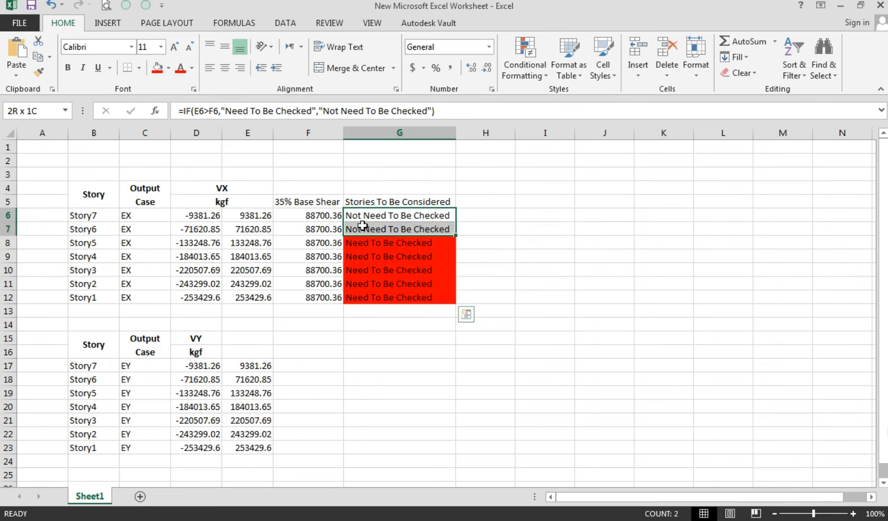
click(168, 67)
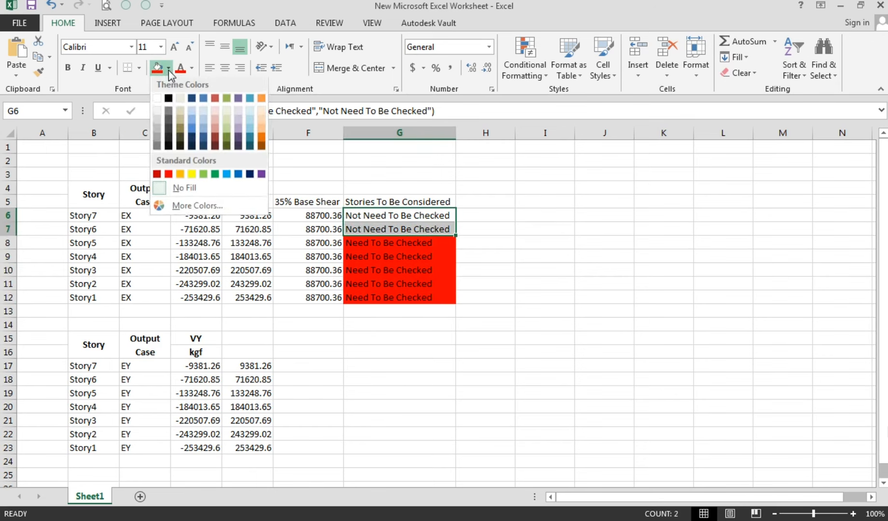
click(191, 175)
click(464, 283)
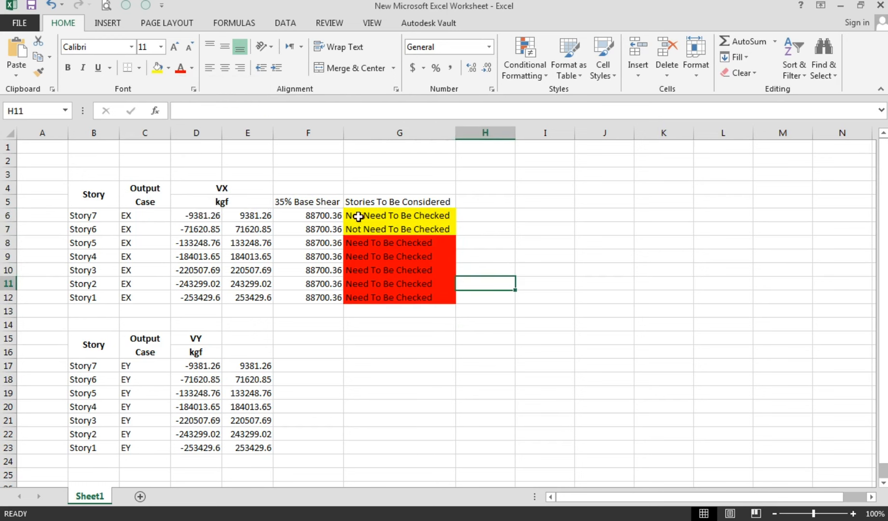
click(260, 215)
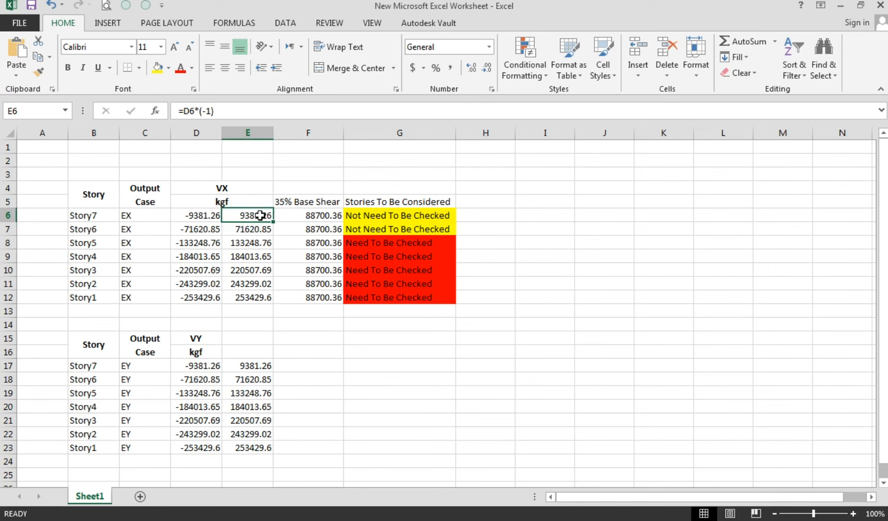
click(258, 230)
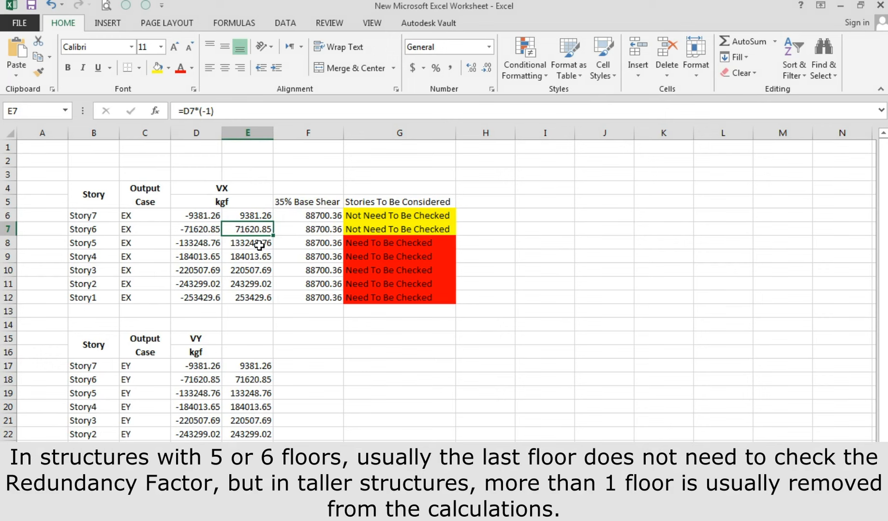
drag(258, 245, 261, 300)
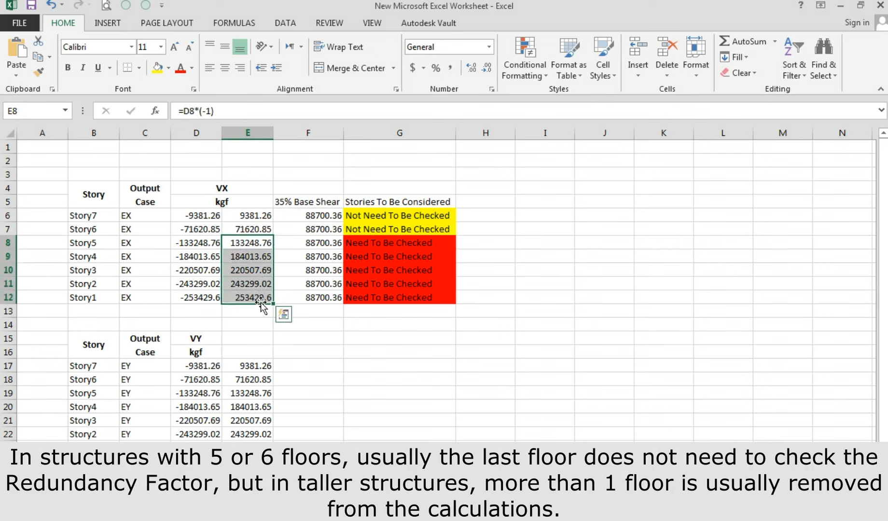
click(391, 270)
Copy the 35% base shear and stories-to-be-considered block F5:G12 to the VY table, starting at F16
drag(292, 200, 392, 297)
key(ctrl+c)
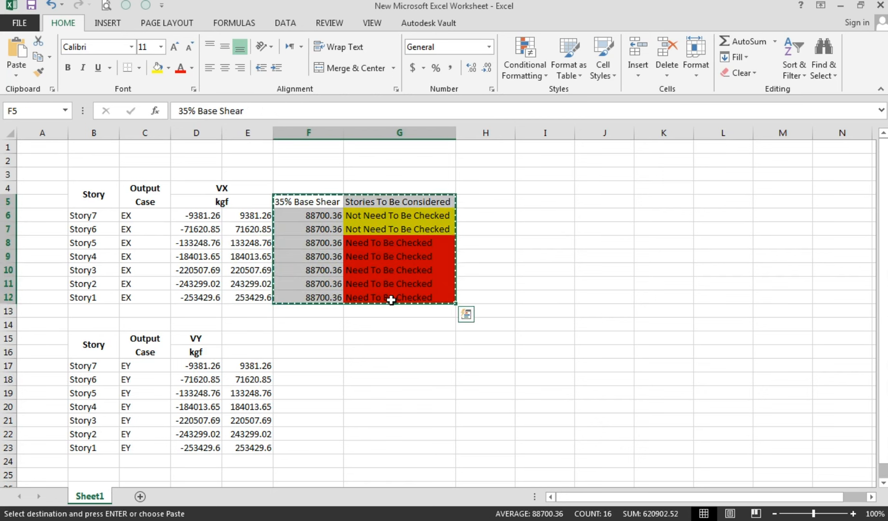
click(311, 352)
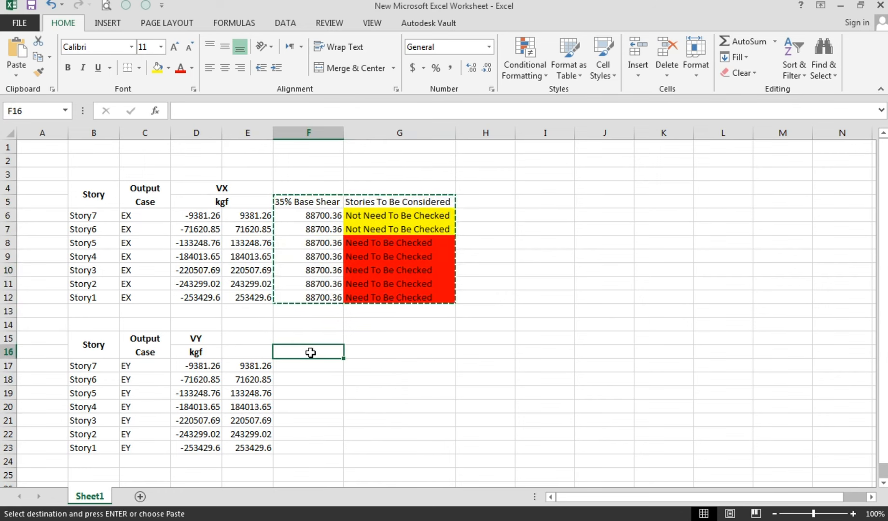
key(ctrl+v)
Inspect the copied IF formulas in G20:G23 of the VY table to verify their cell references
click(369, 409)
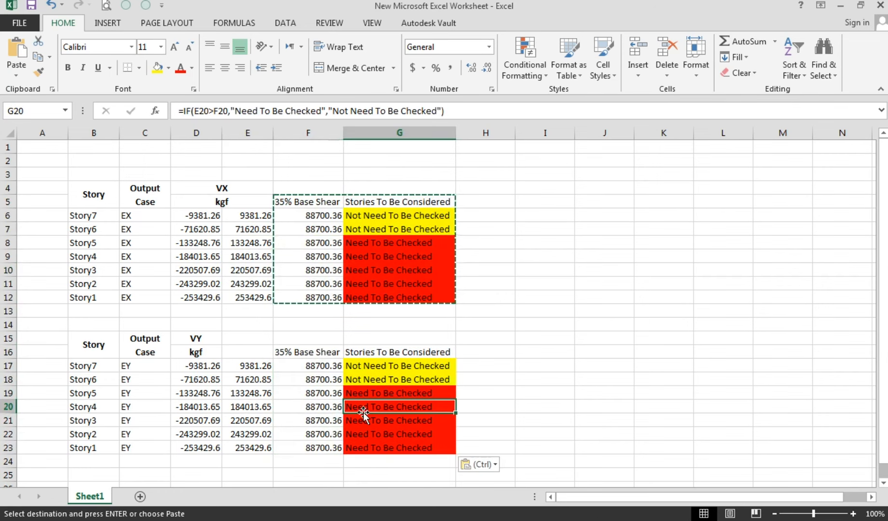
double_click(374, 408)
key(Escape)
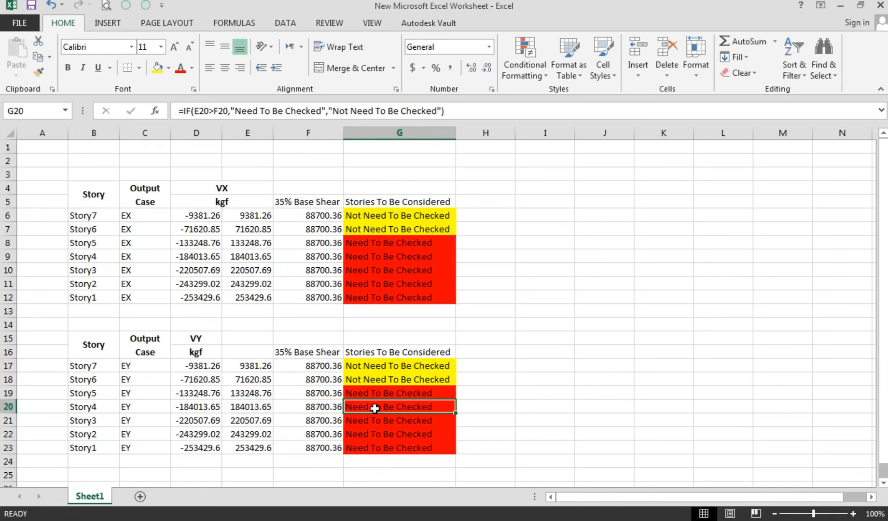
double_click(377, 418)
key(Escape)
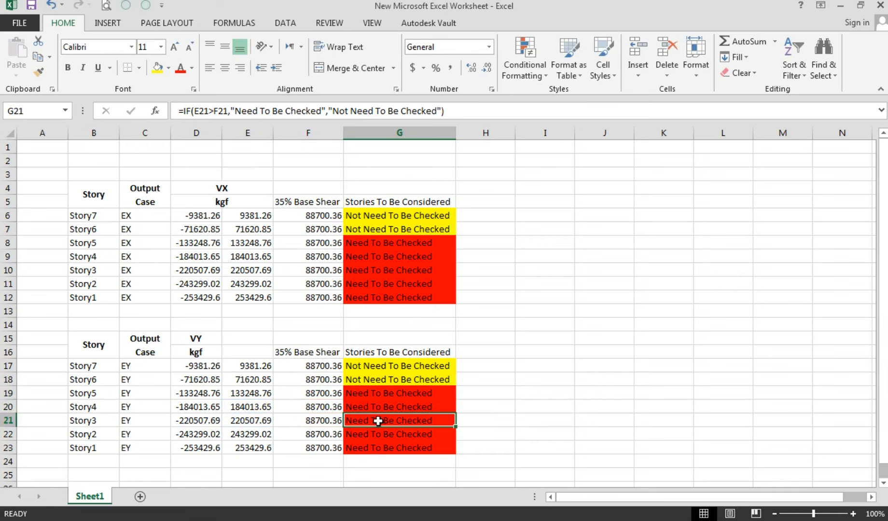
click(377, 434)
double_click(378, 434)
key(Escape)
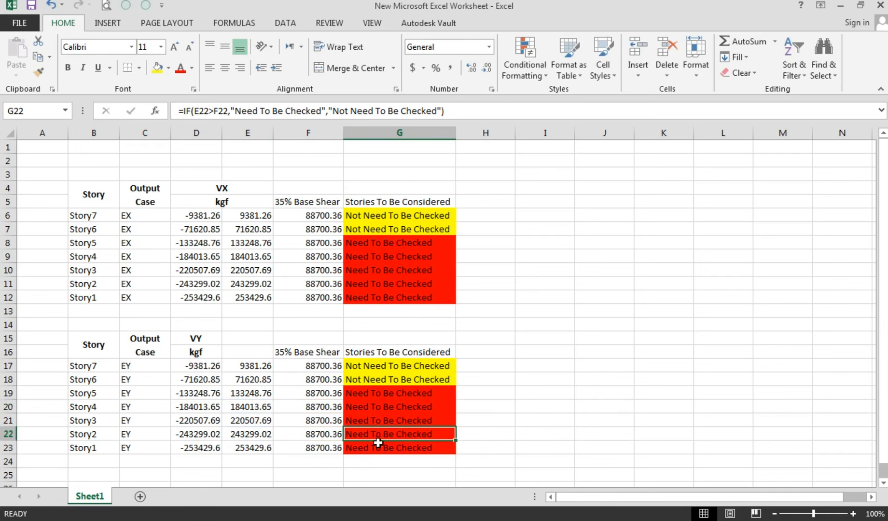
double_click(380, 448)
key(Escape)
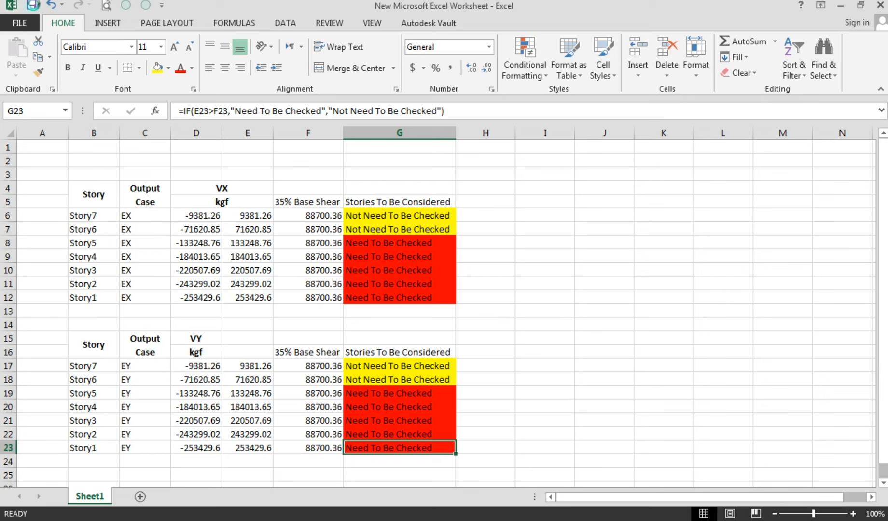
click(499, 341)
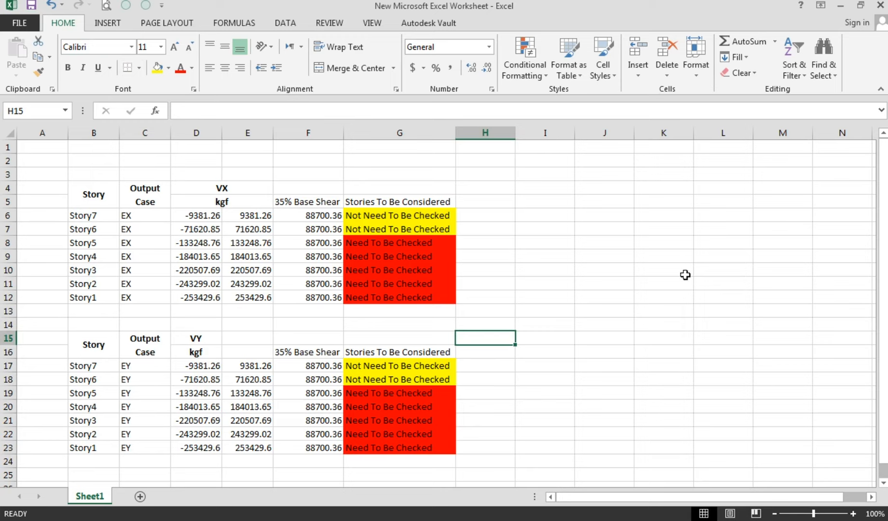
Switch to the ASCE 7-22 PDF and review the redundancy factor conditions in Section 12.3.4, including TIR > 1.4 and condition 2
key(alt+Tab)
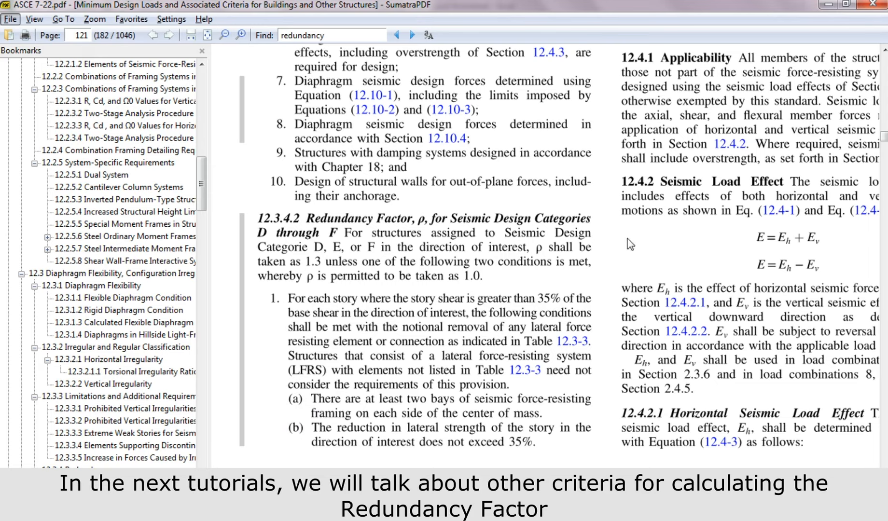
scroll(629, 244, up, 5)
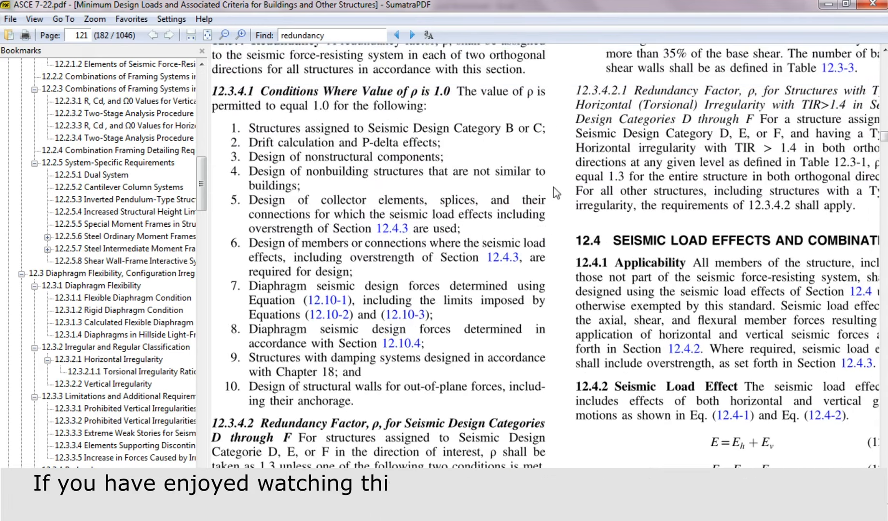
scroll(556, 193, up, 4)
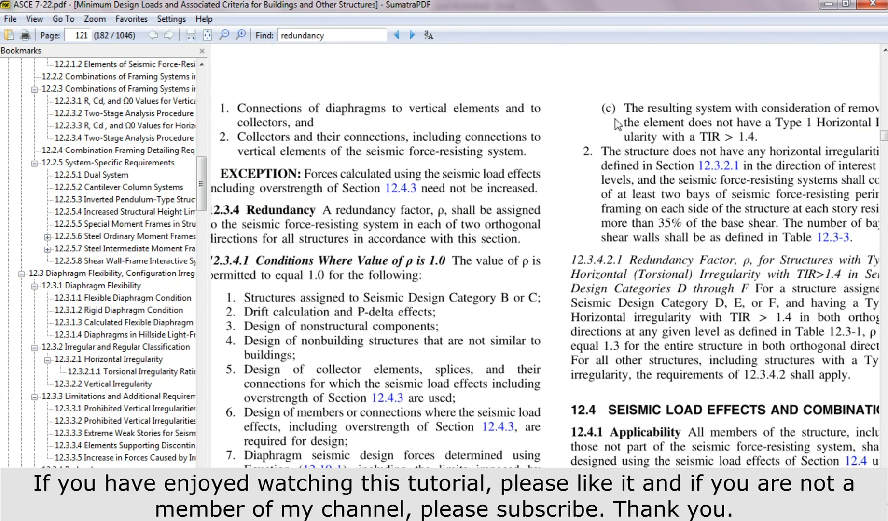
mouse_move(697, 138)
mouse_down()
mouse_move(761, 142)
mouse_move(706, 137)
mouse_up()
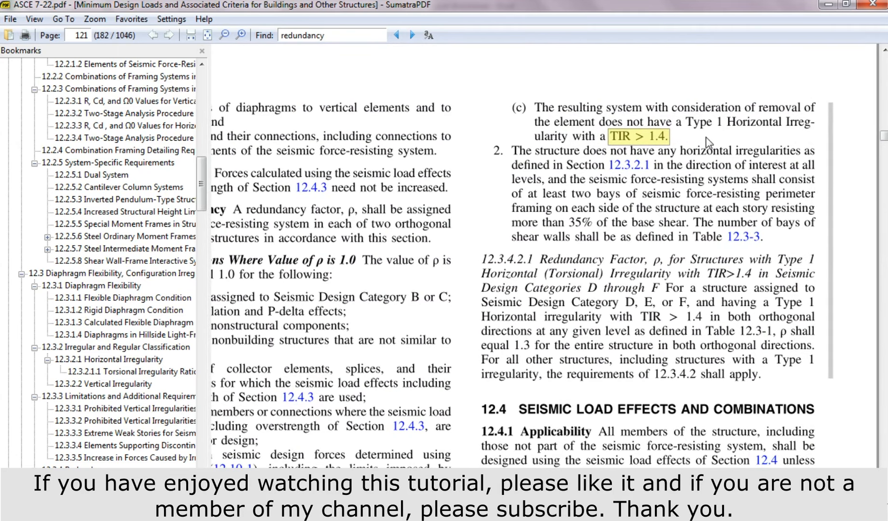
double_click(497, 149)
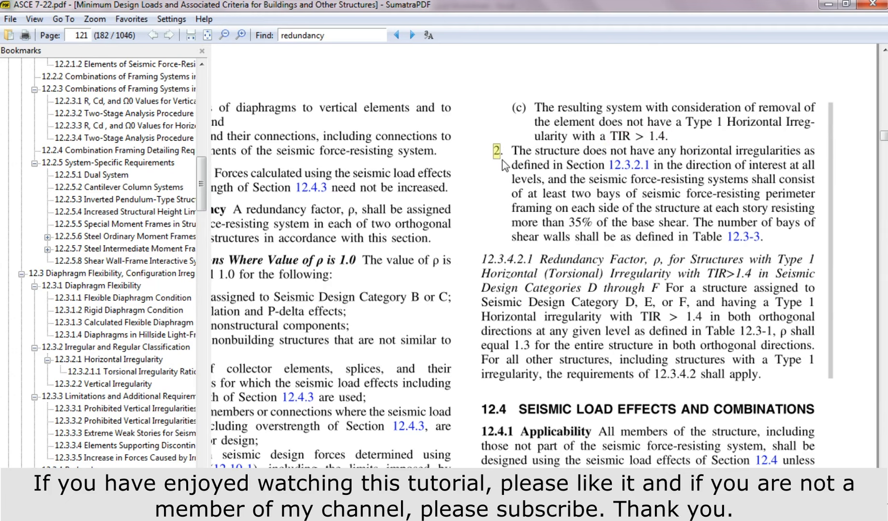
ctrl+scroll(504, 167, down, 1)
scroll(534, 212, down, 5)
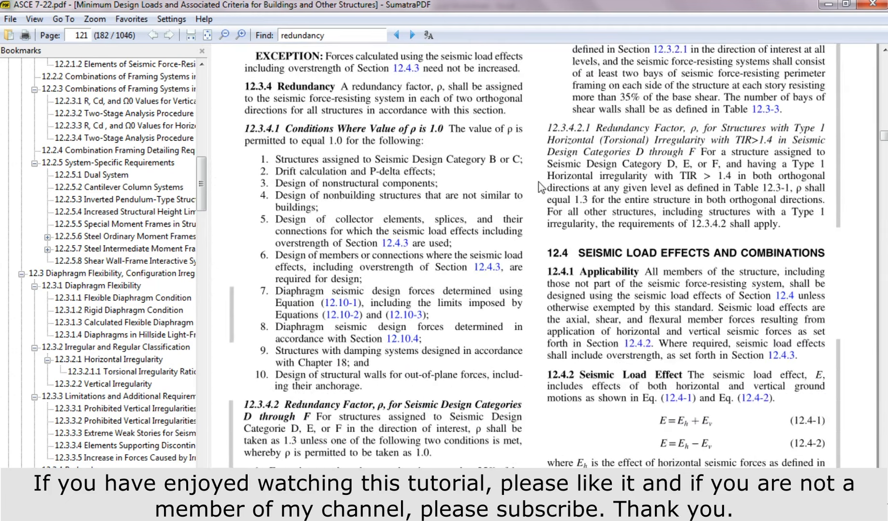
scroll(536, 241, down, 1)
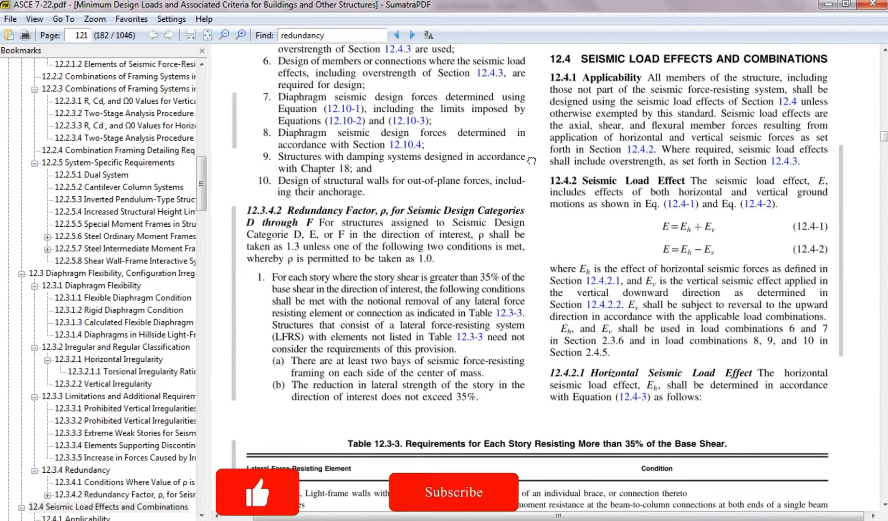
scroll(533, 202, down, 1)
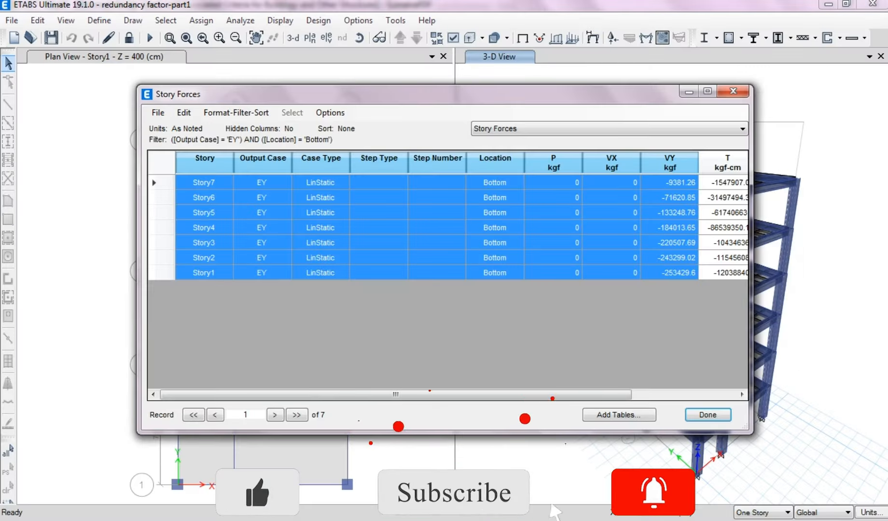
Close the Story Forces table in ETABS and display the undeformed shape in the 3-D view
click(707, 415)
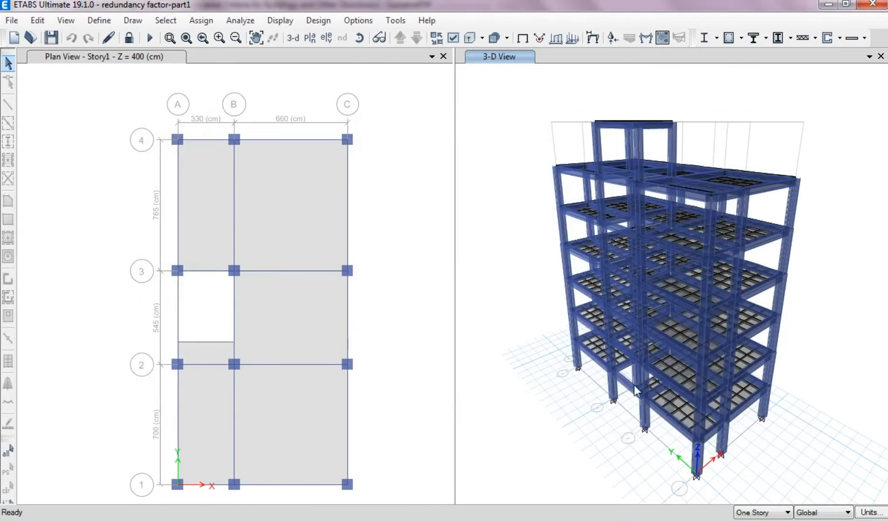
click(522, 37)
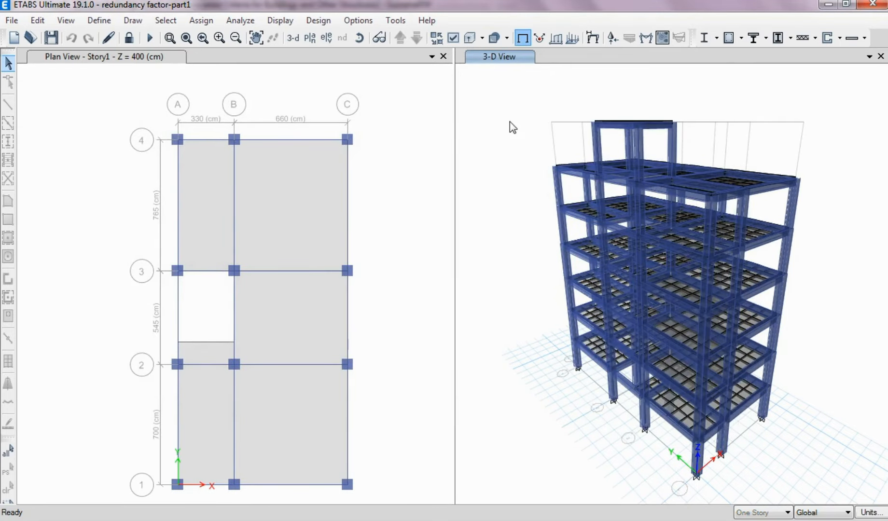